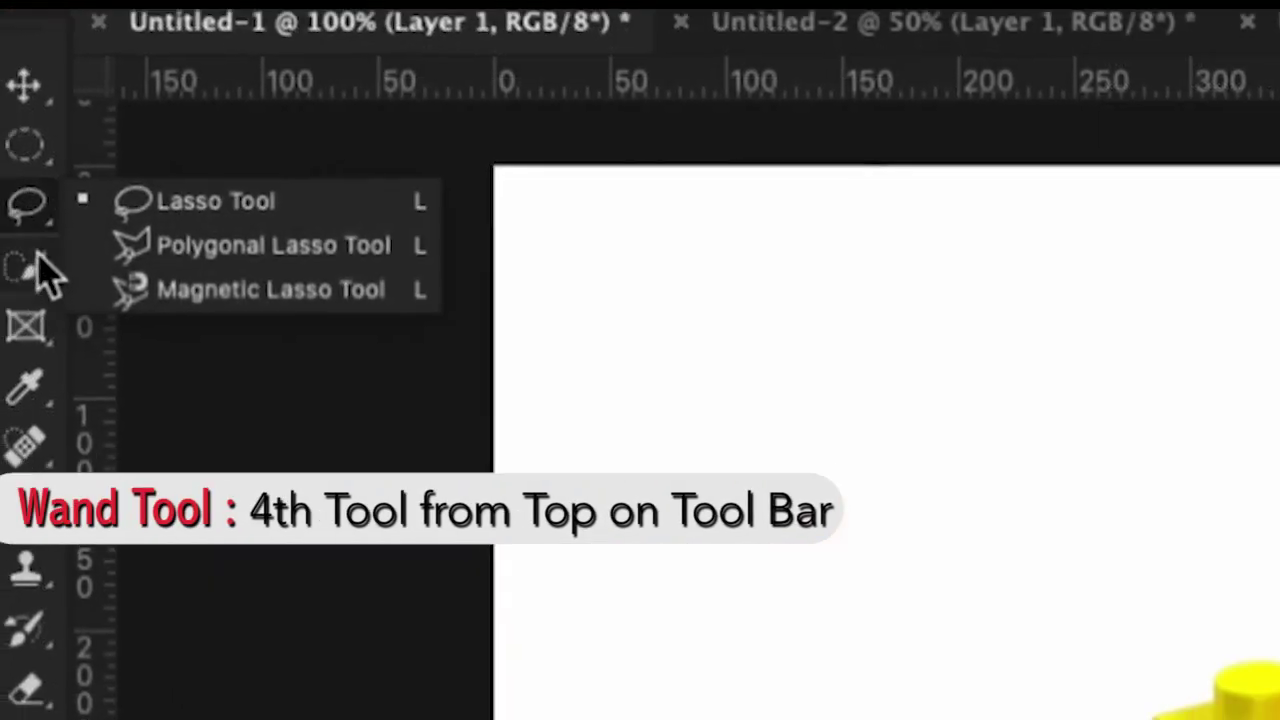
Activate the Magic Wand tool and set its sample size to Point Sample
{"action": "right_click", "coordinate": [30, 268]}
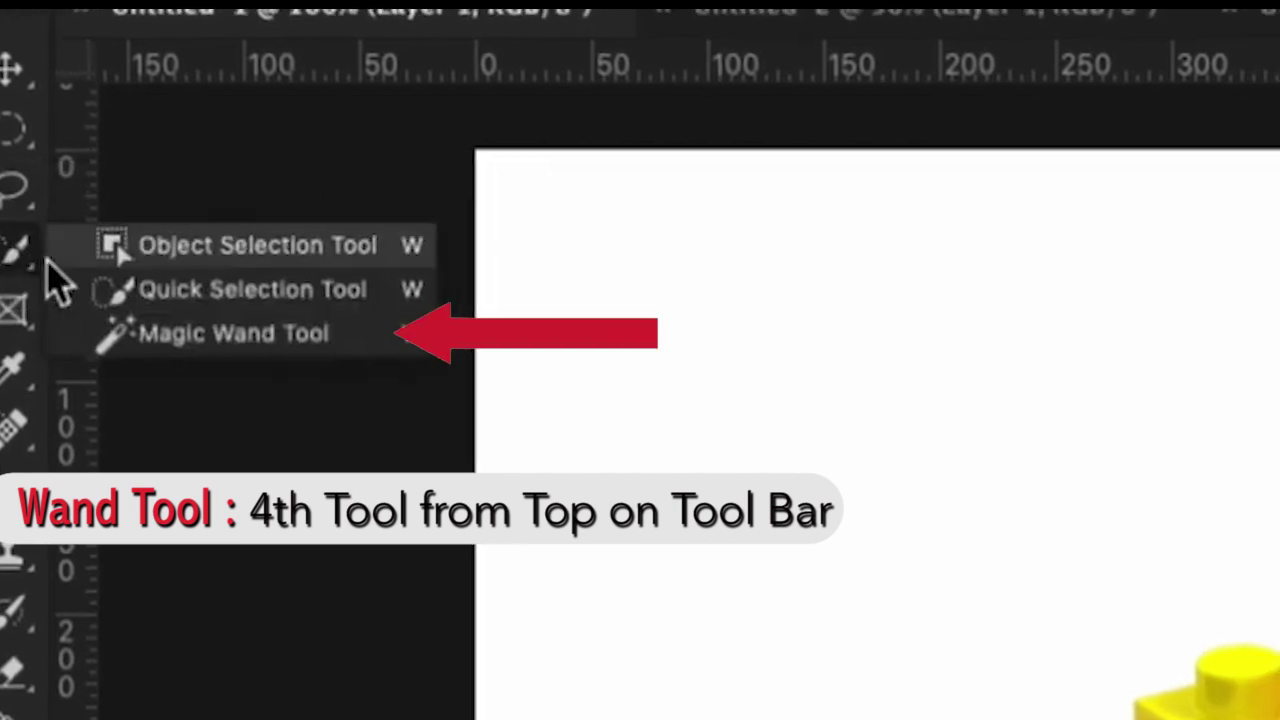
{"action": "left_click", "coordinate": [155, 333]}
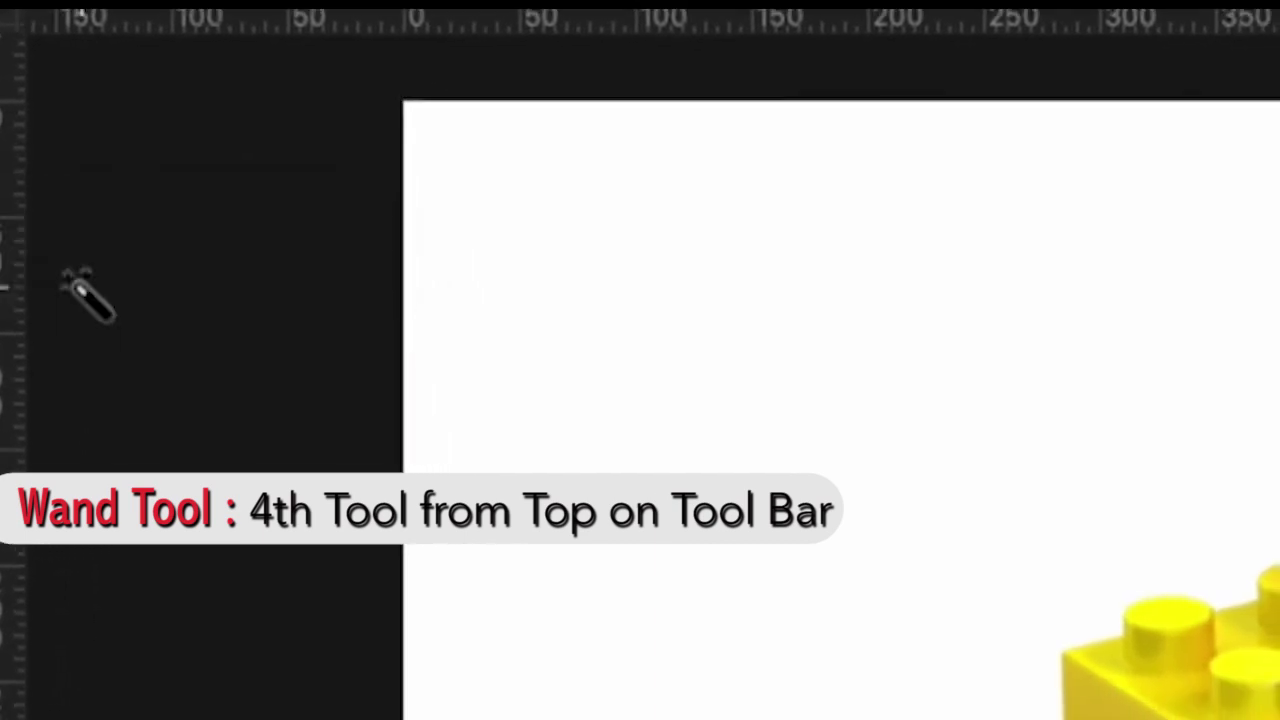
{"action": "right_click", "coordinate": [37, 262]}
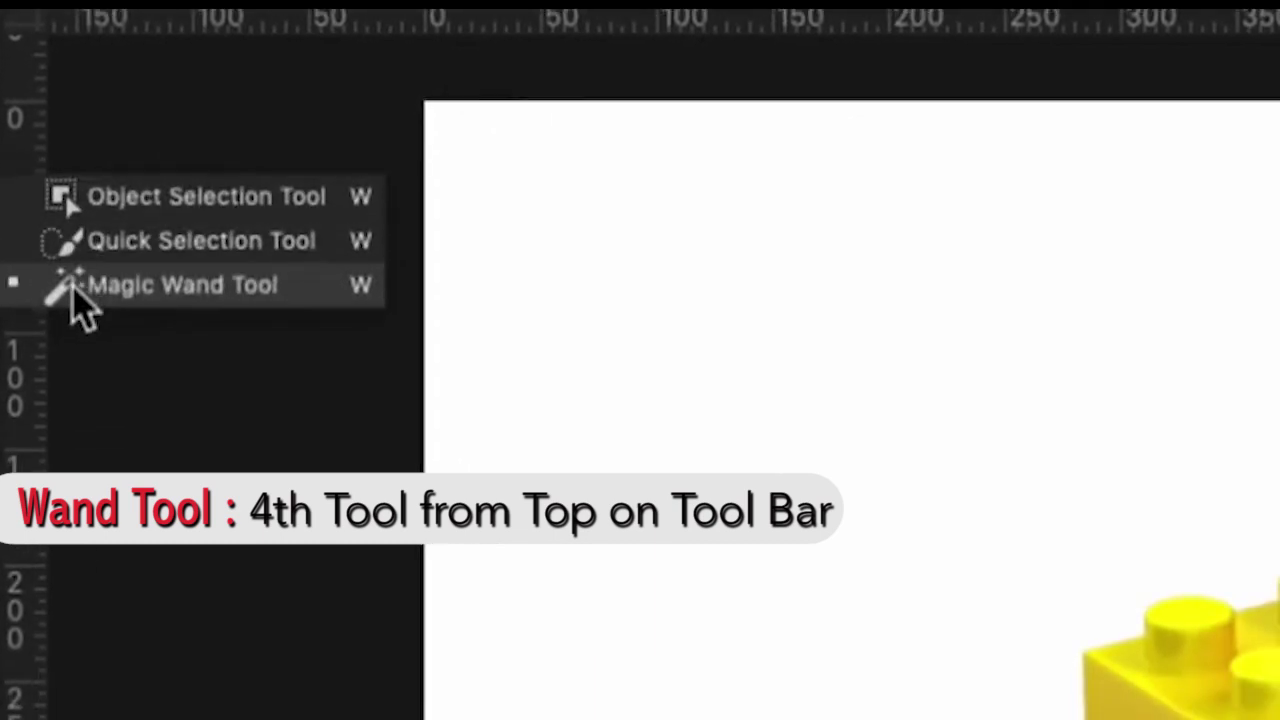
{"action": "left_click", "coordinate": [72, 289]}
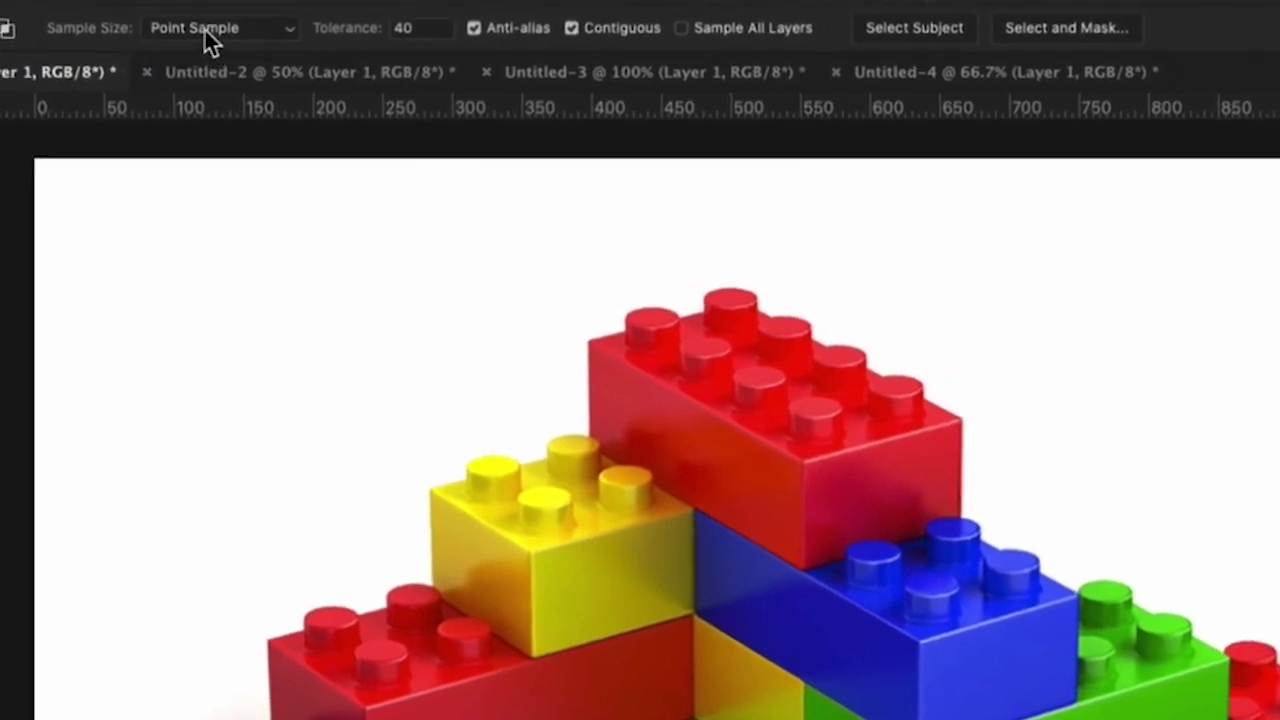
{"action": "left_click", "coordinate": [204, 27]}
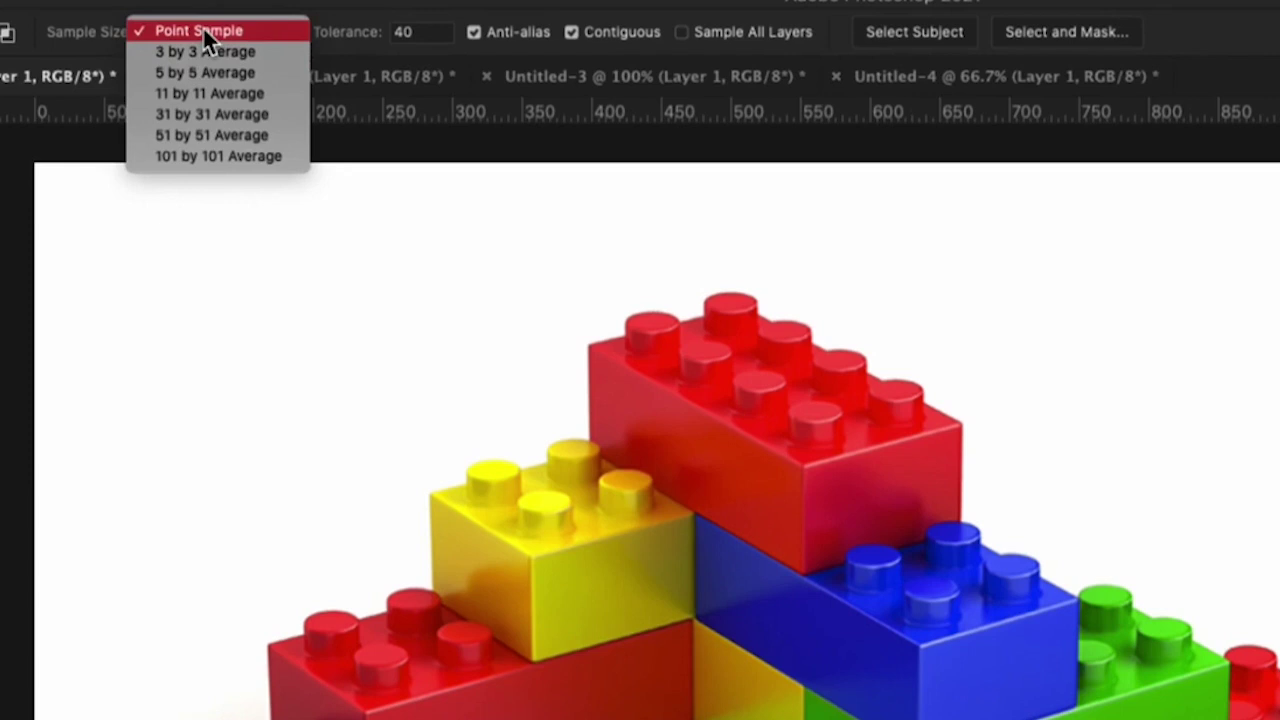
{"action": "left_click", "coordinate": [202, 26]}
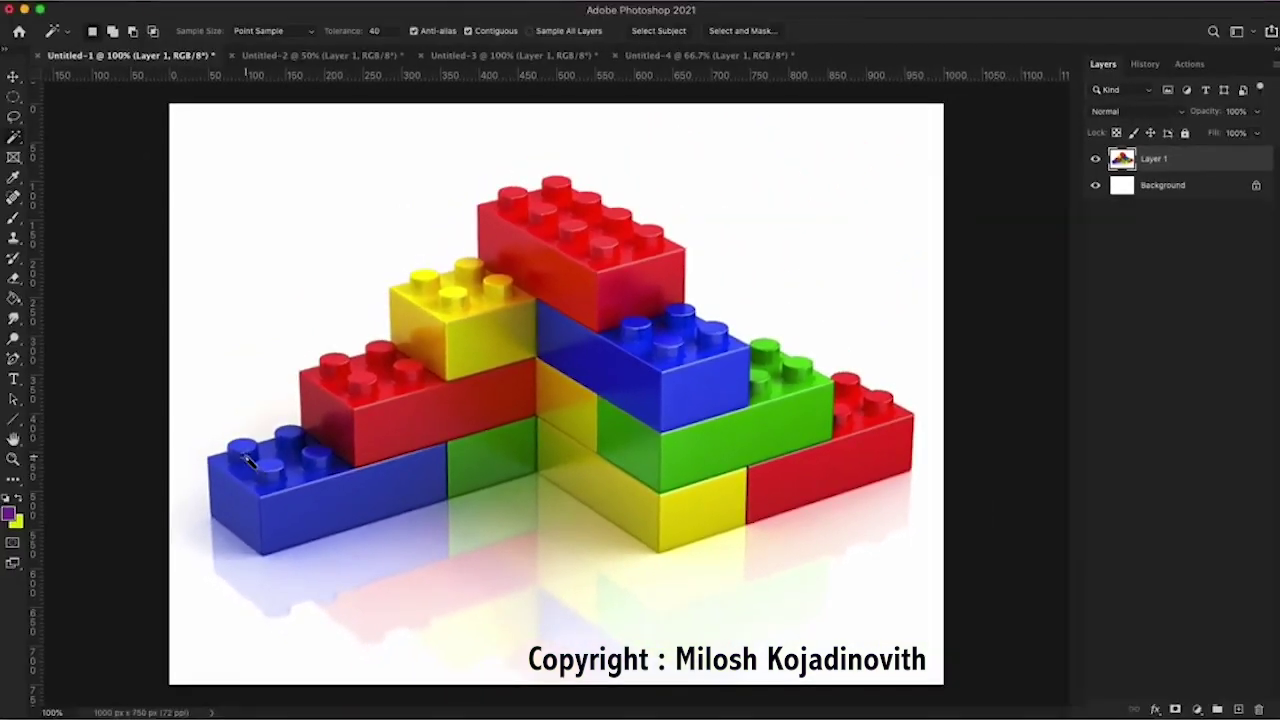
Trace a freehand Lasso selection around the lower-left blue brick
{"action": "left_click", "coordinate": [14, 119]}
{"action": "left_click", "coordinate": [14, 119]}
{"action": "left_click", "coordinate": [70, 140]}
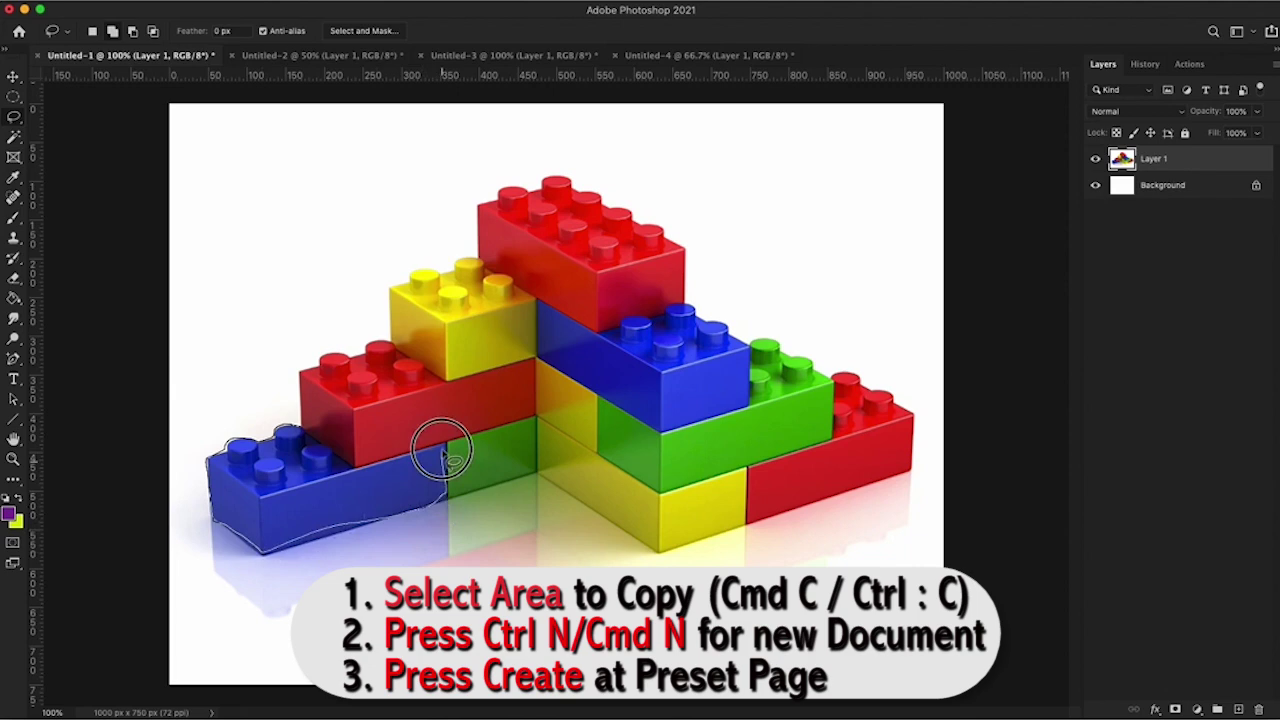
{"action": "left_click_drag", "start_coordinate": [442, 452], "coordinate": [442, 452]}
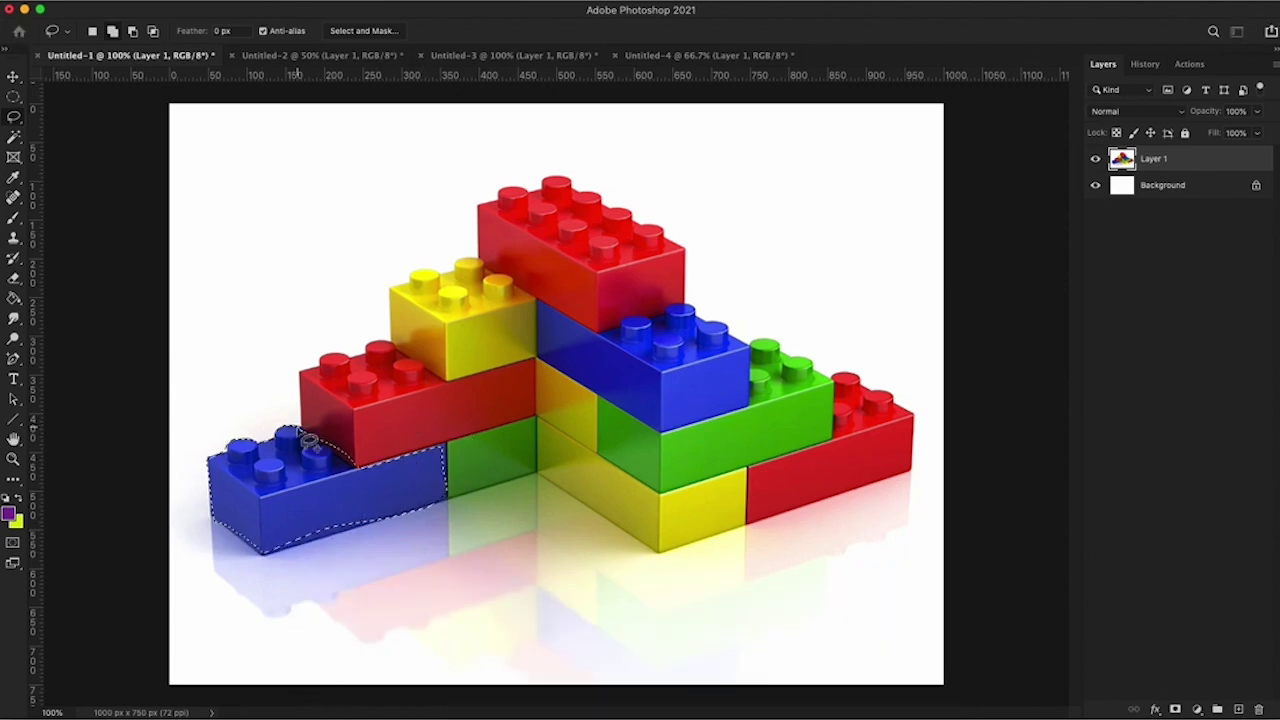
Copy the lassoed blue brick and paste it into a new 311 x 167 px document
{"action": "key", "text": "super+n"}
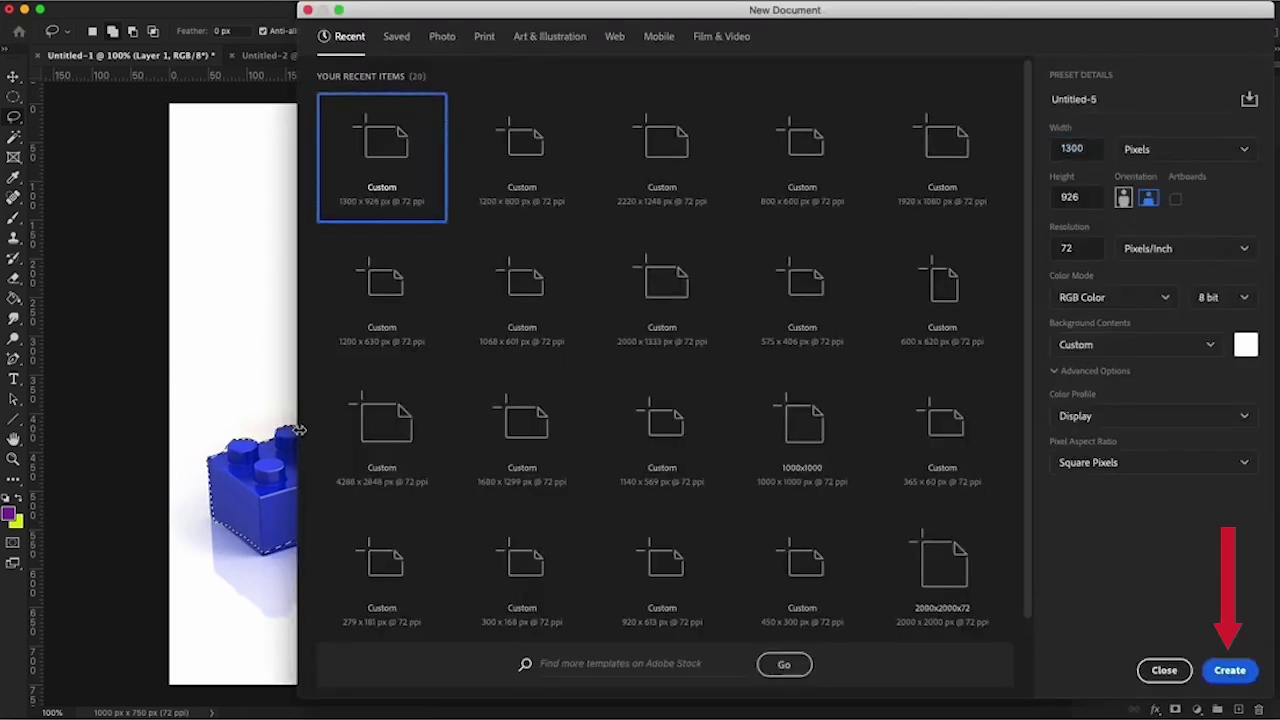
{"action": "key", "text": "Return"}
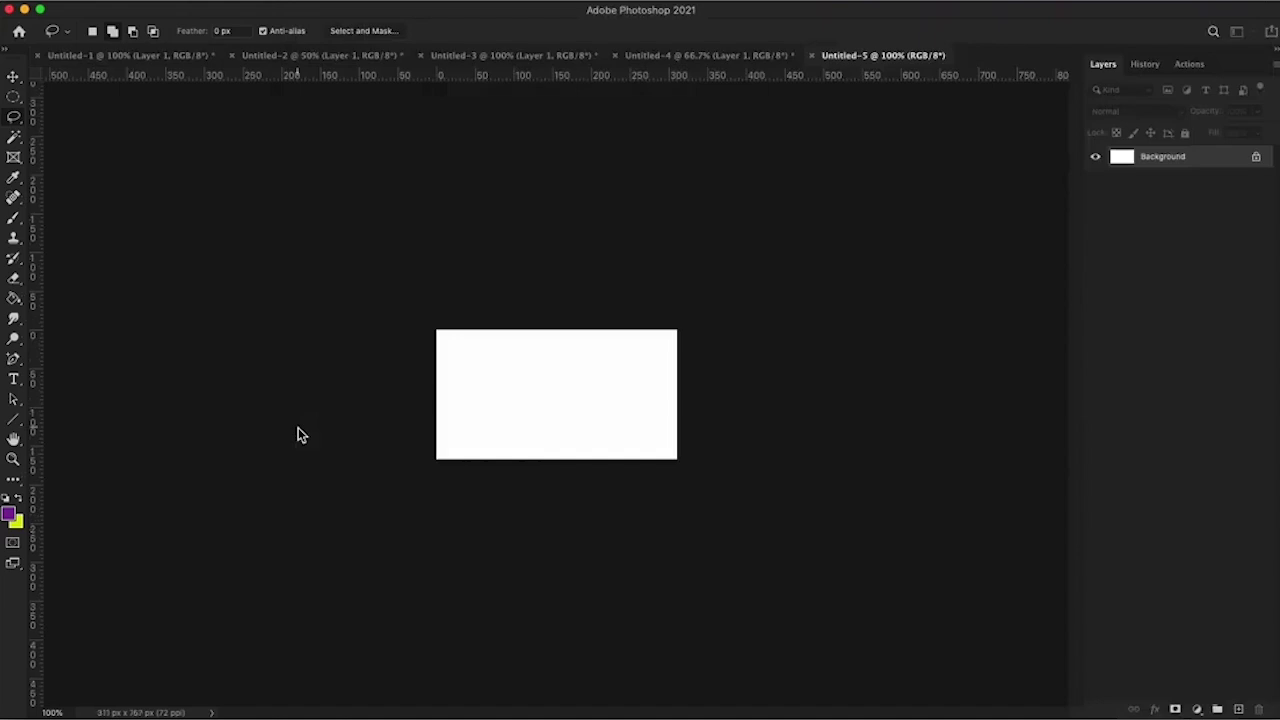
{"action": "key", "text": "super+v"}
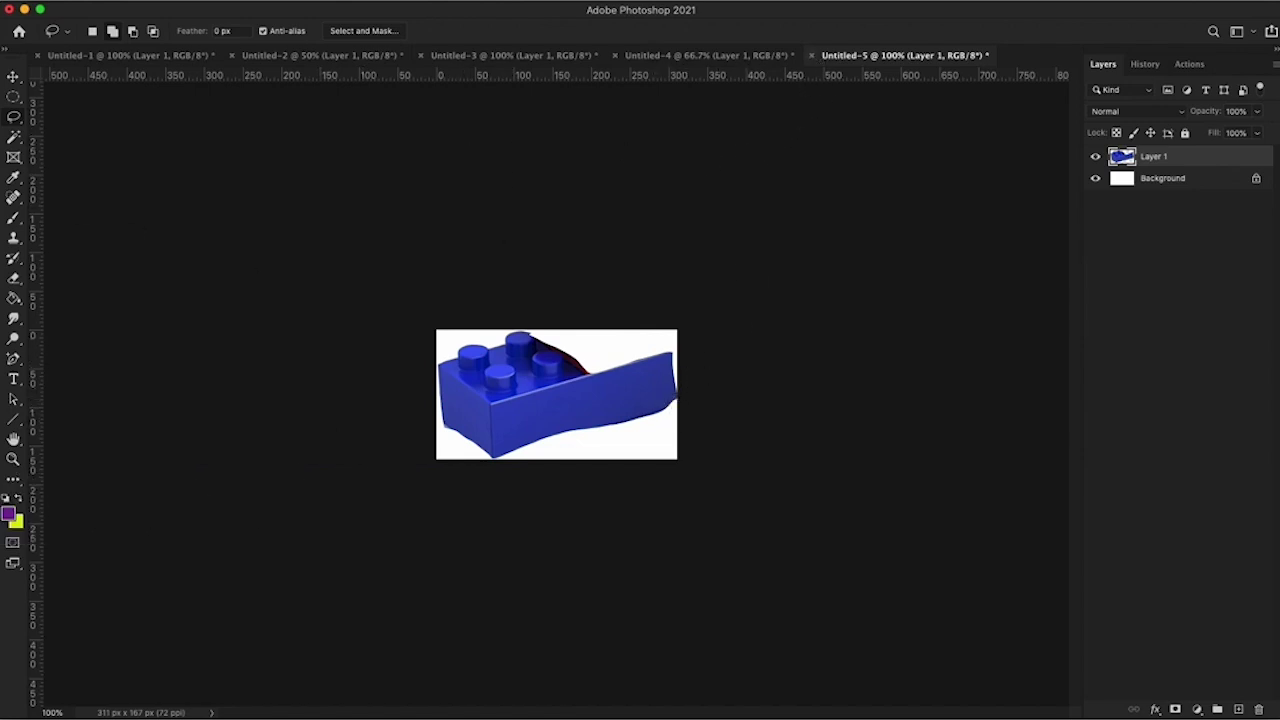
Close the Untitled-5 document and activate the Magic Wand tool in Untitled-1
{"action": "left_click", "coordinate": [15, 98]}
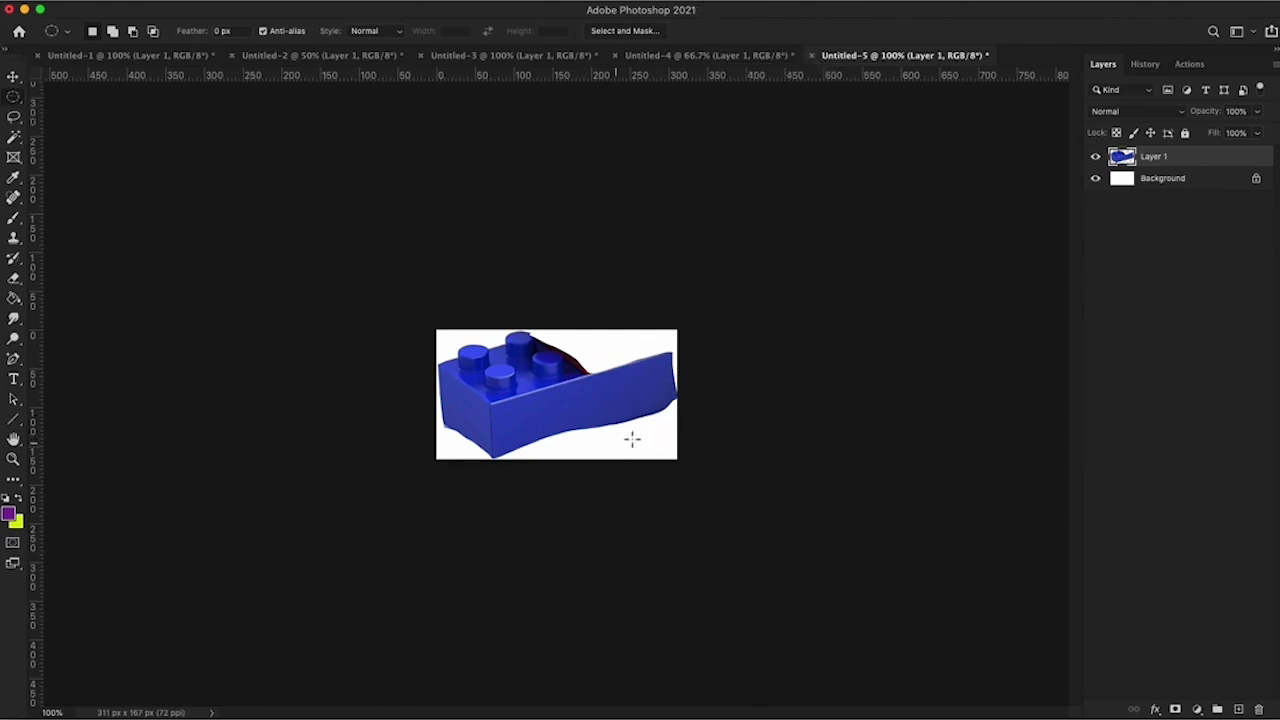
{"action": "left_click", "coordinate": [812, 55]}
{"action": "left_click", "coordinate": [133, 62]}
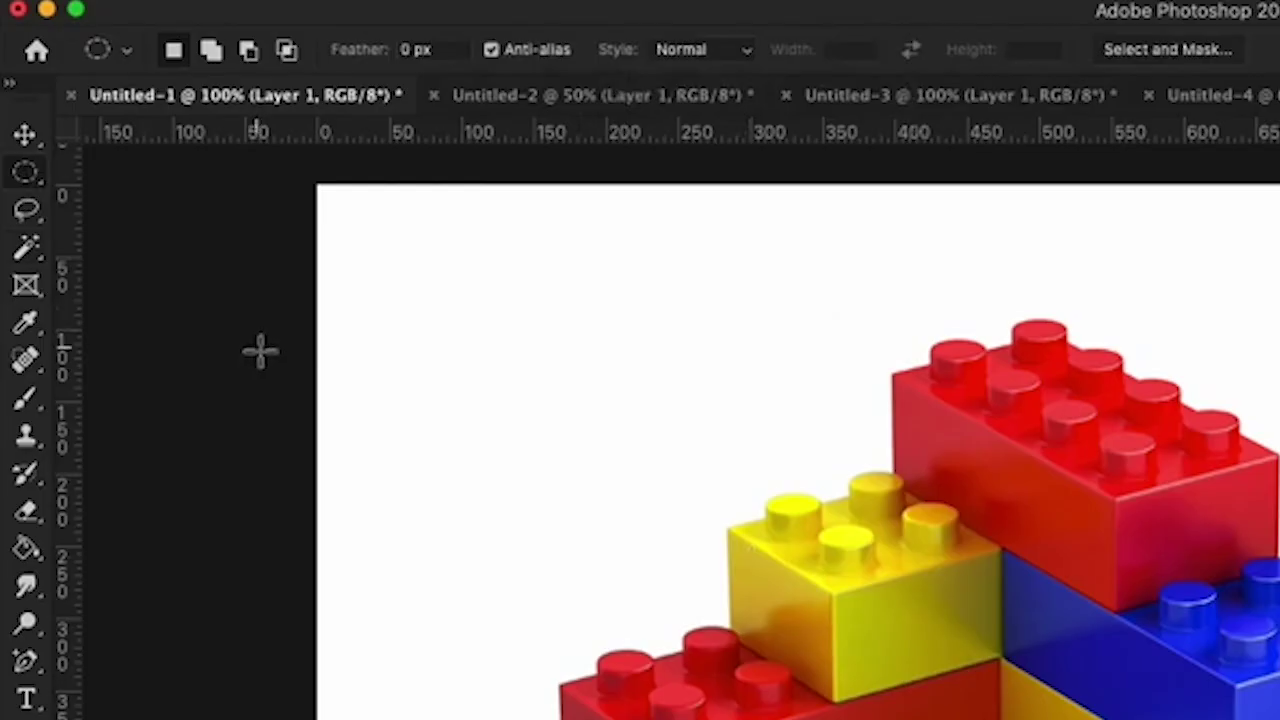
{"action": "left_click", "coordinate": [13, 139]}
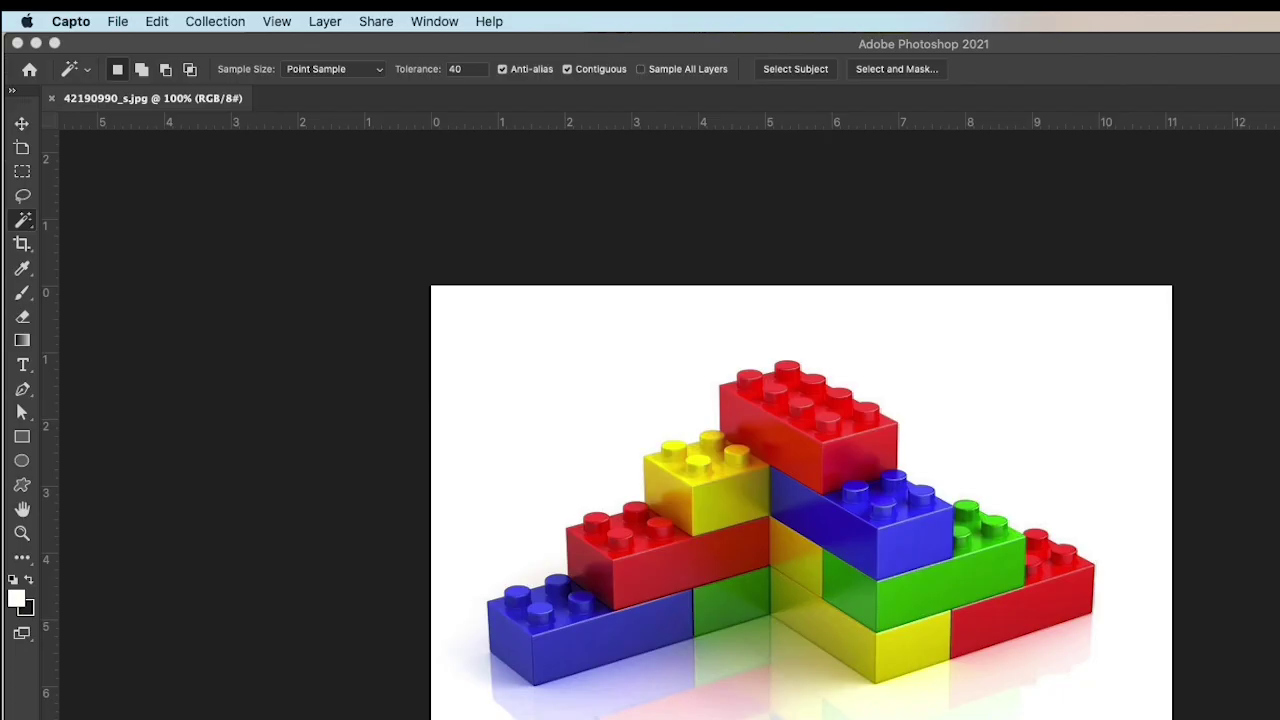
Set the Magic Wand tolerance to 4, sample the blue brick's long front face, and clear the selection
{"action": "left_click", "coordinate": [466, 69]}
{"action": "type", "text": "4"}
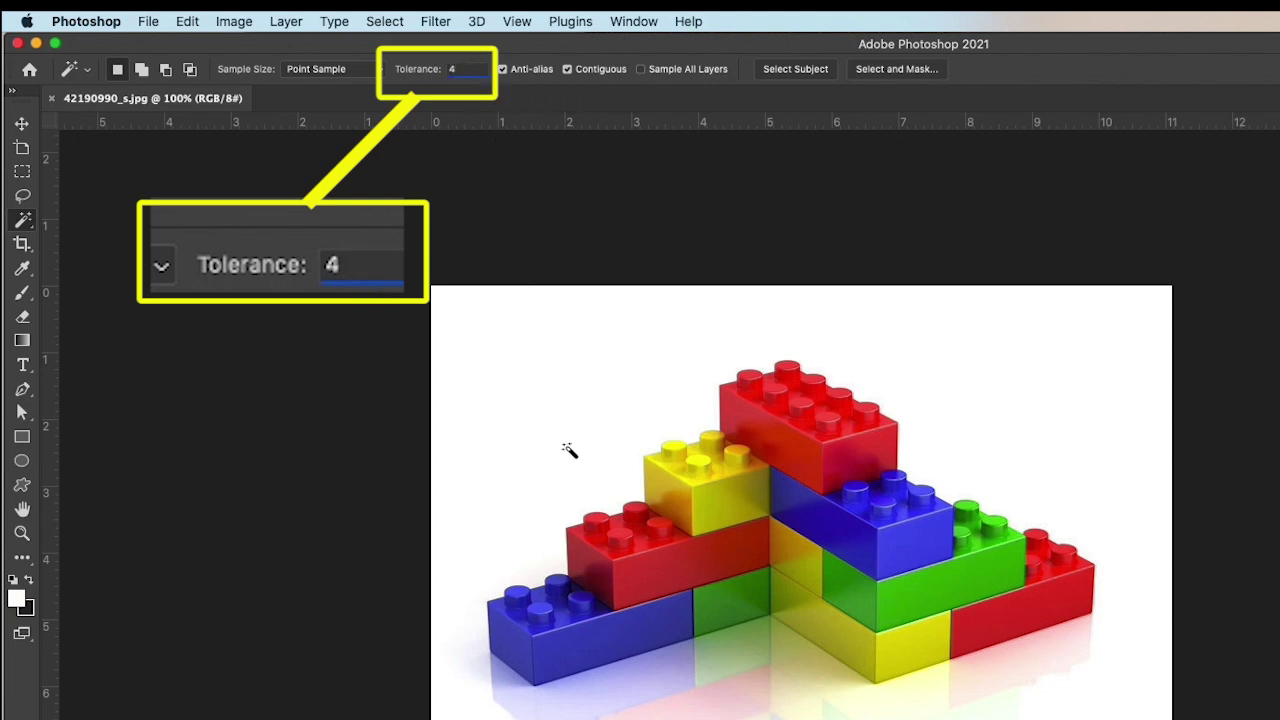
{"action": "left_click", "coordinate": [590, 646]}
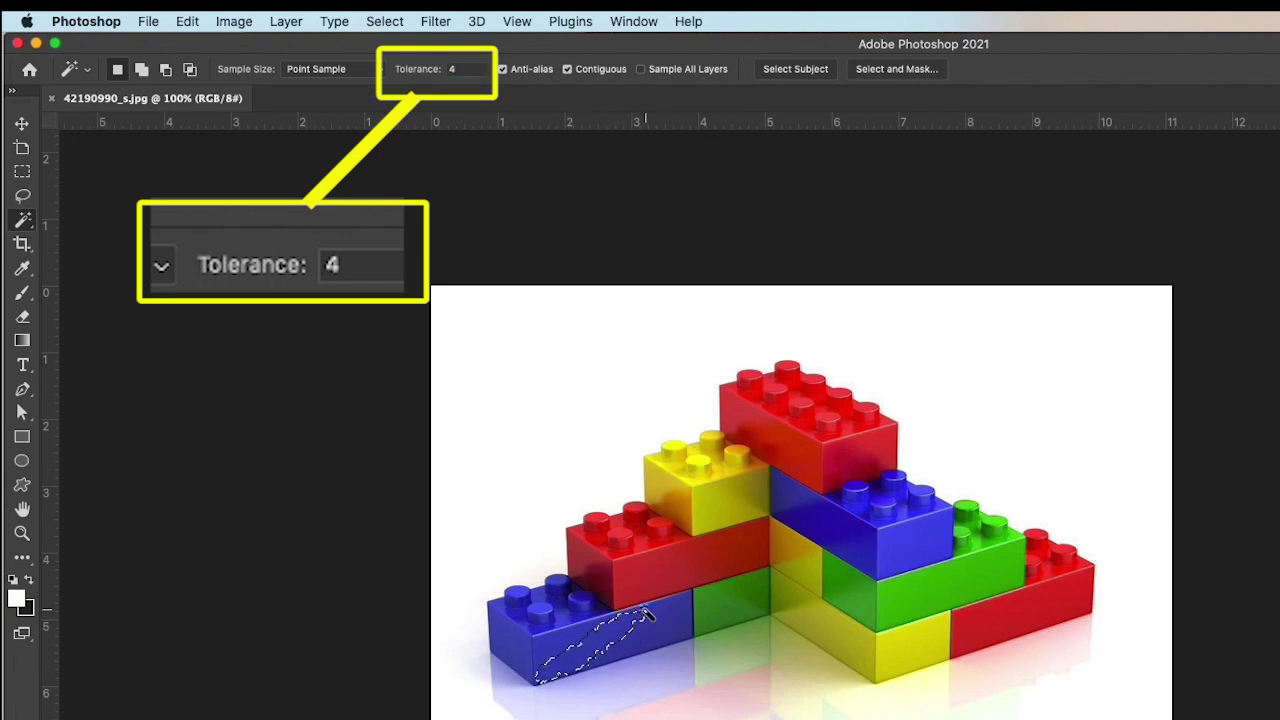
{"action": "key", "text": "super+d"}
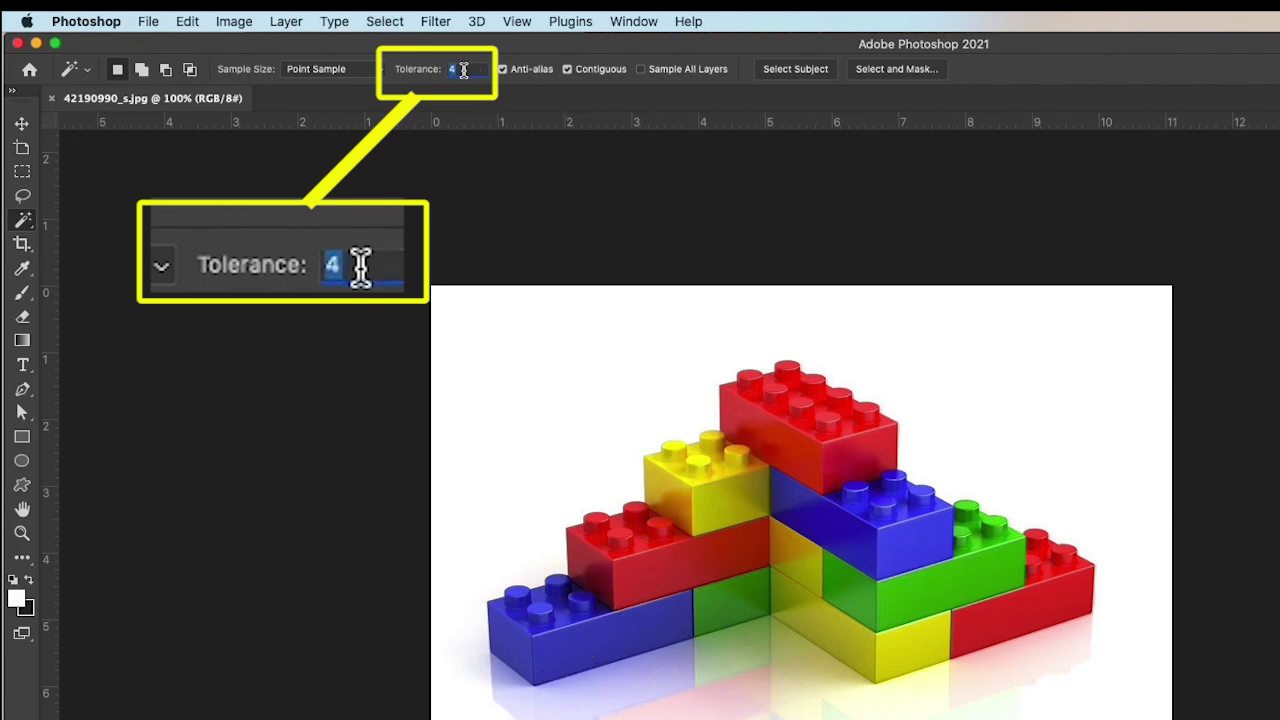
Set the tolerance to 40, sample the lower-left blue brick again, and clear the selection
{"action": "type", "text": "40"}
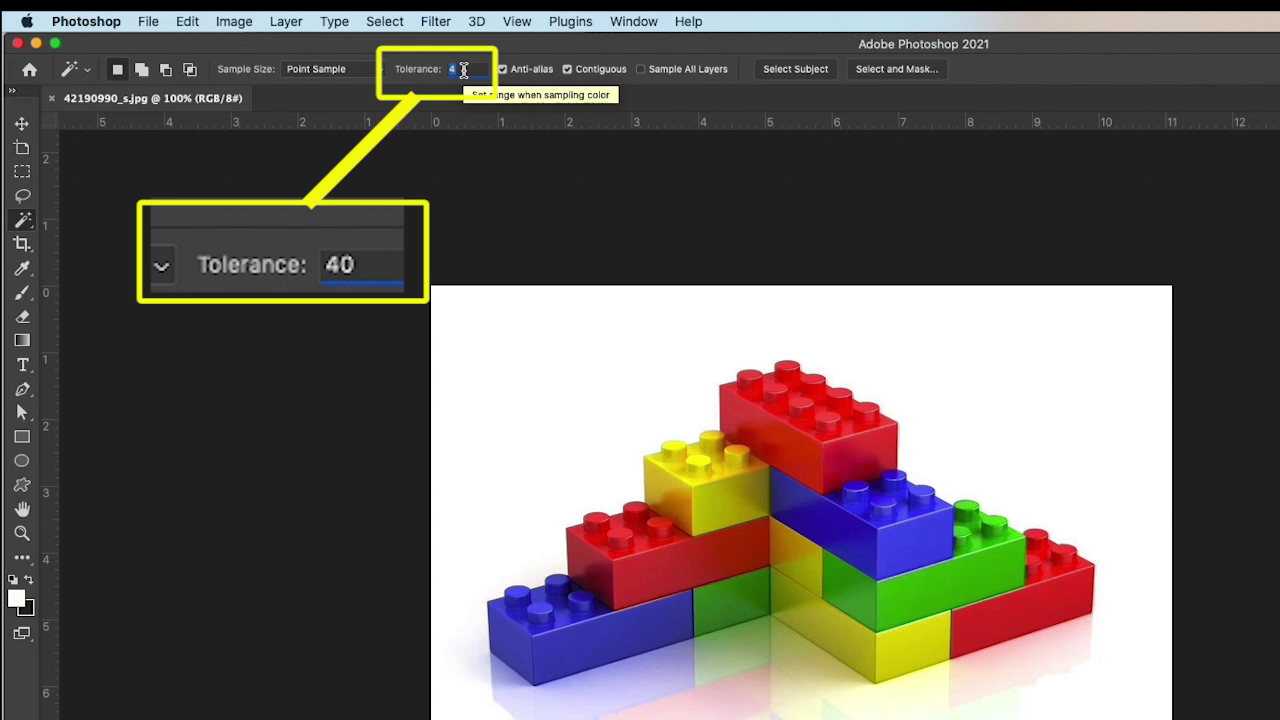
{"action": "type", "text": "40"}
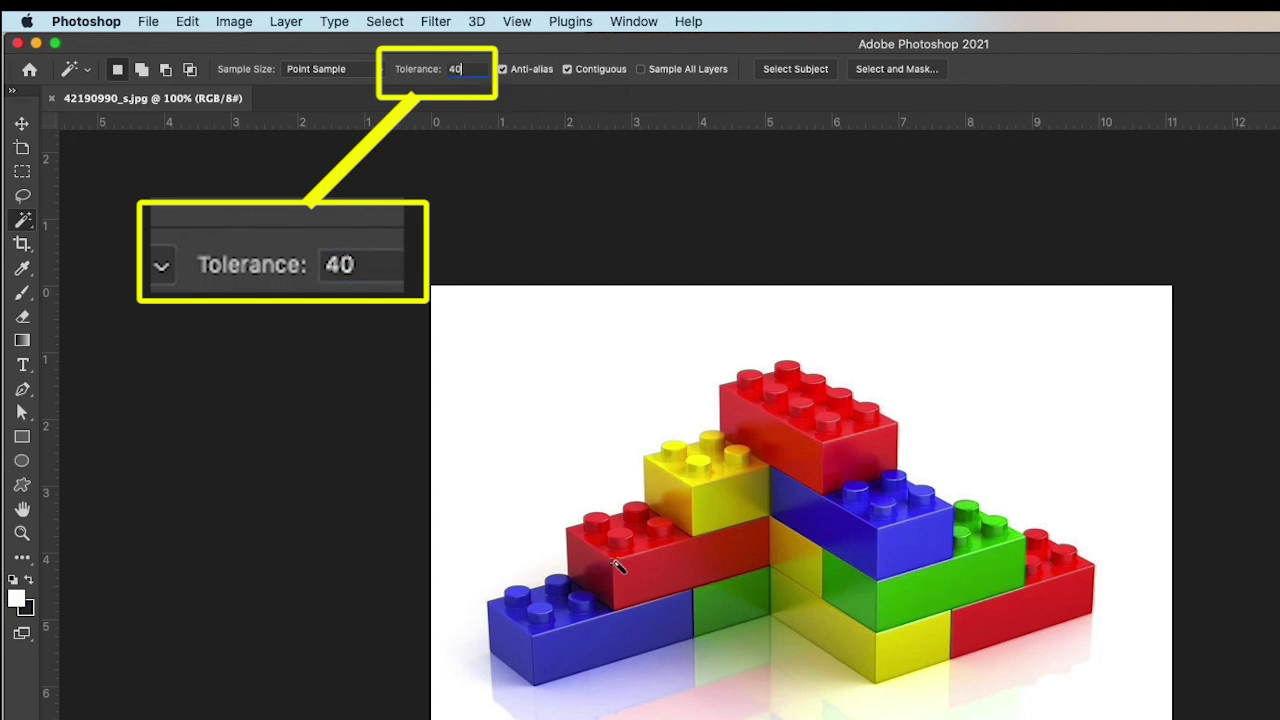
{"action": "left_click", "coordinate": [620, 632]}
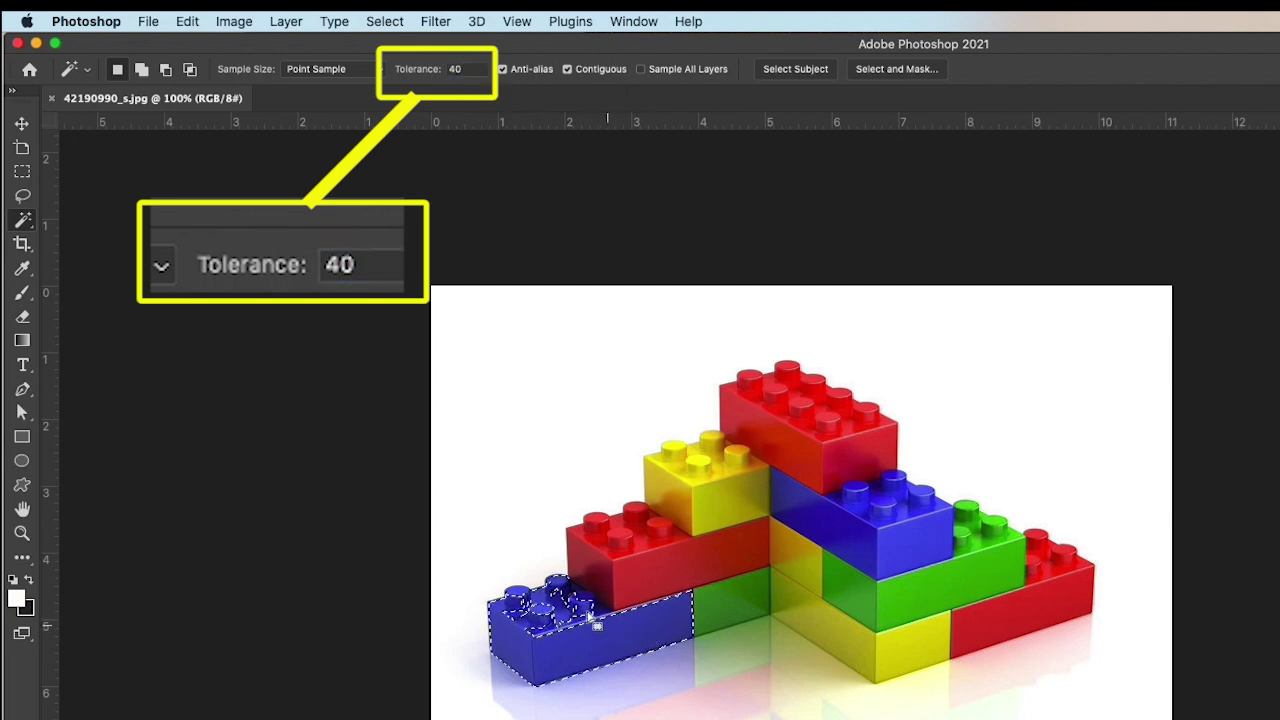
{"action": "key", "text": "super+d"}
Raise the tolerance to 200, sample the same blue brick, and clear the selection
{"action": "double_click", "coordinate": [450, 69]}
{"action": "type", "text": "200"}
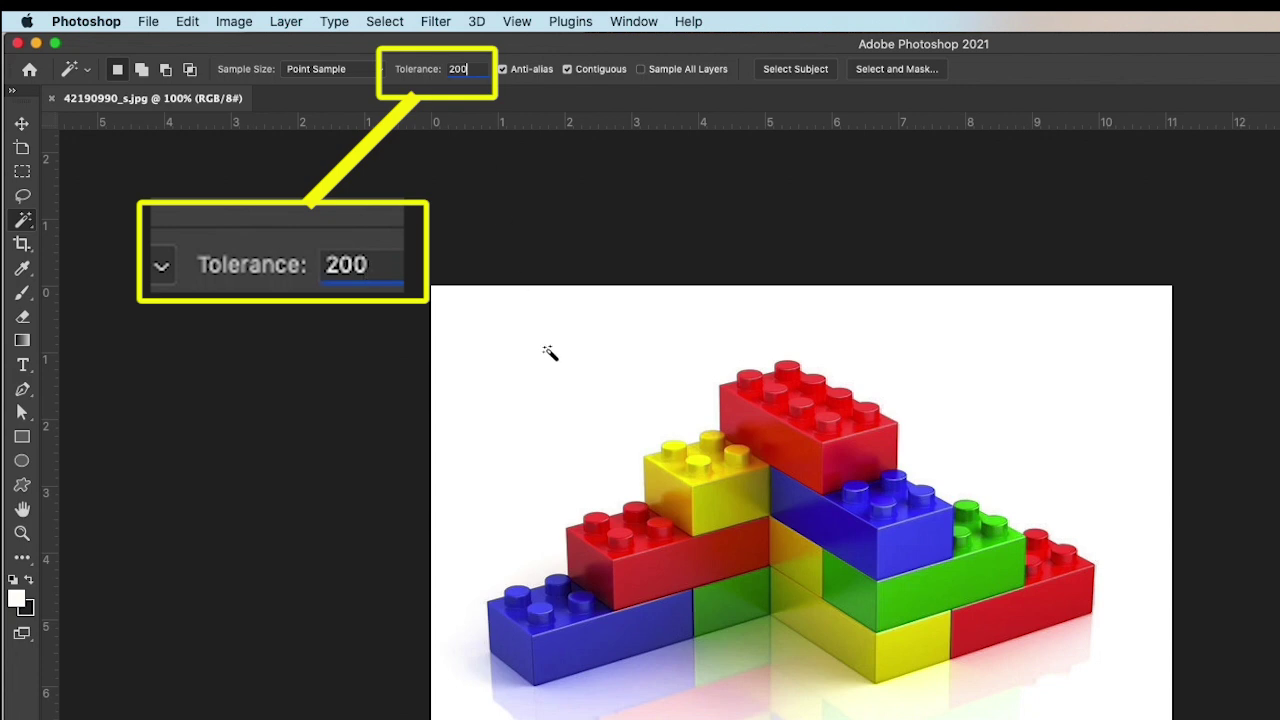
{"action": "left_click", "coordinate": [588, 641]}
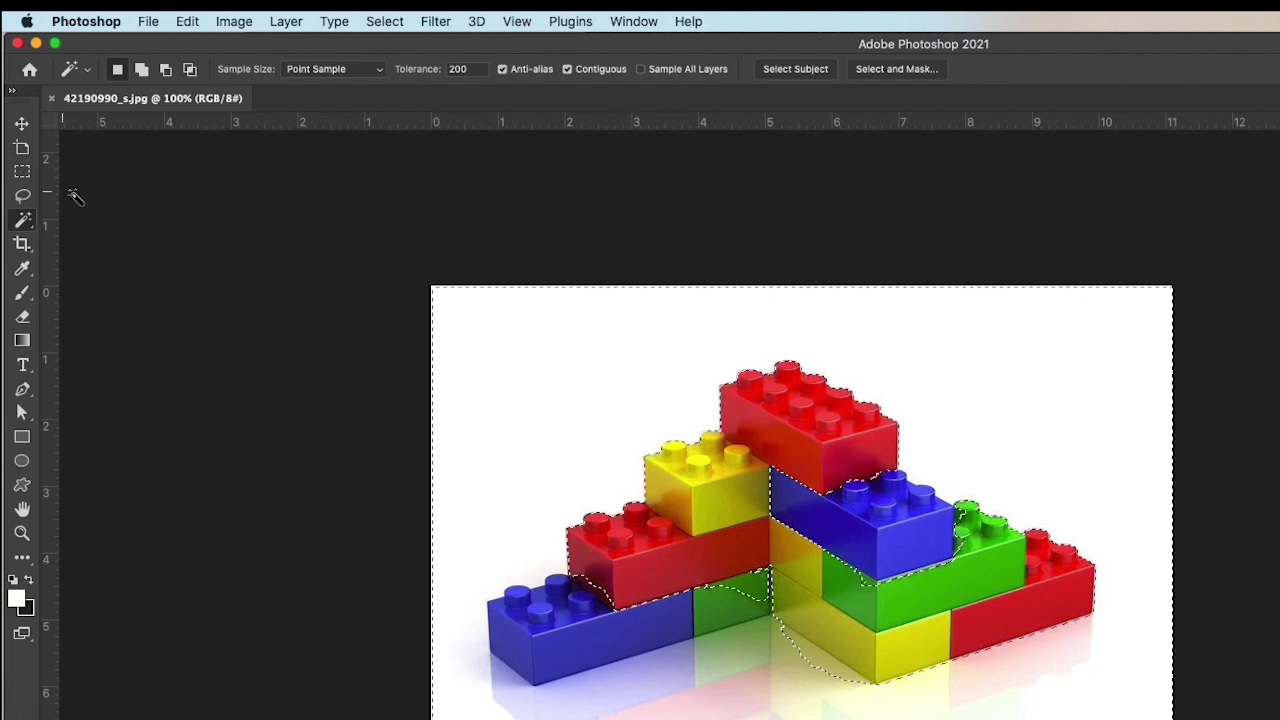
{"action": "key", "text": "super+d"}
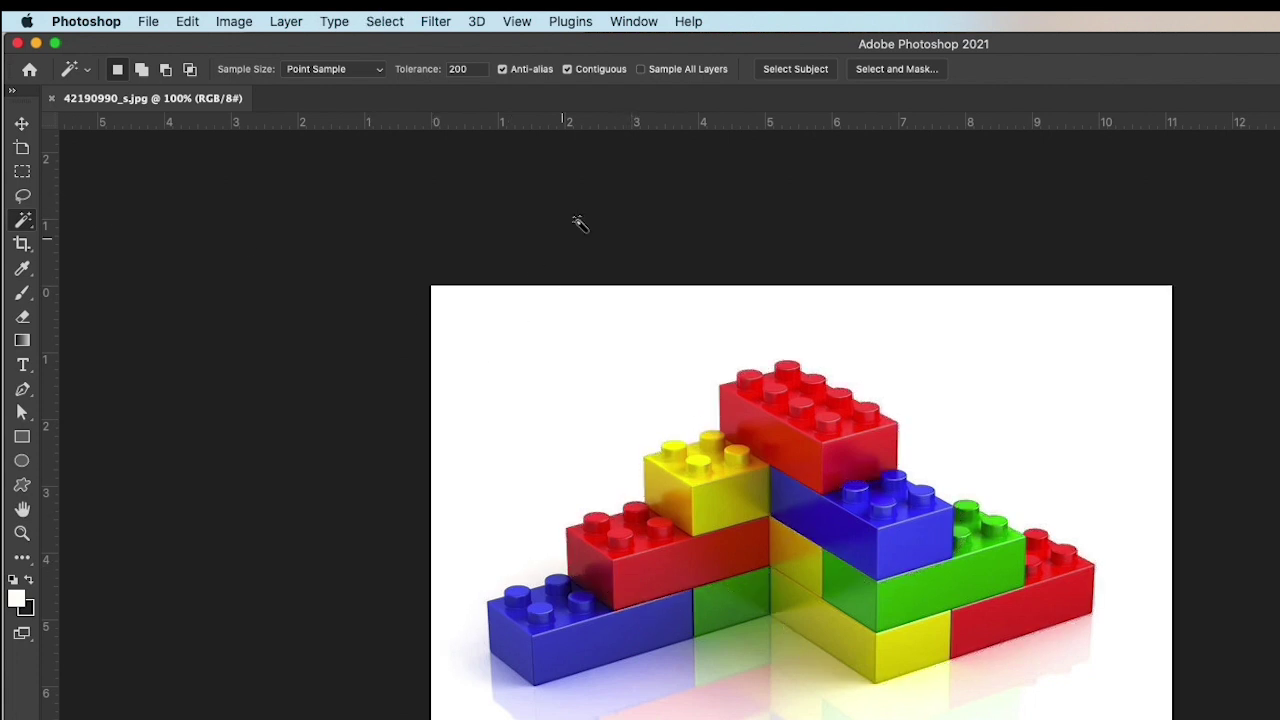
Set the tolerance back to 40 and select the front faces and upper edge of the lower-left blue brick in Untitled-1
{"action": "double_click", "coordinate": [470, 69]}
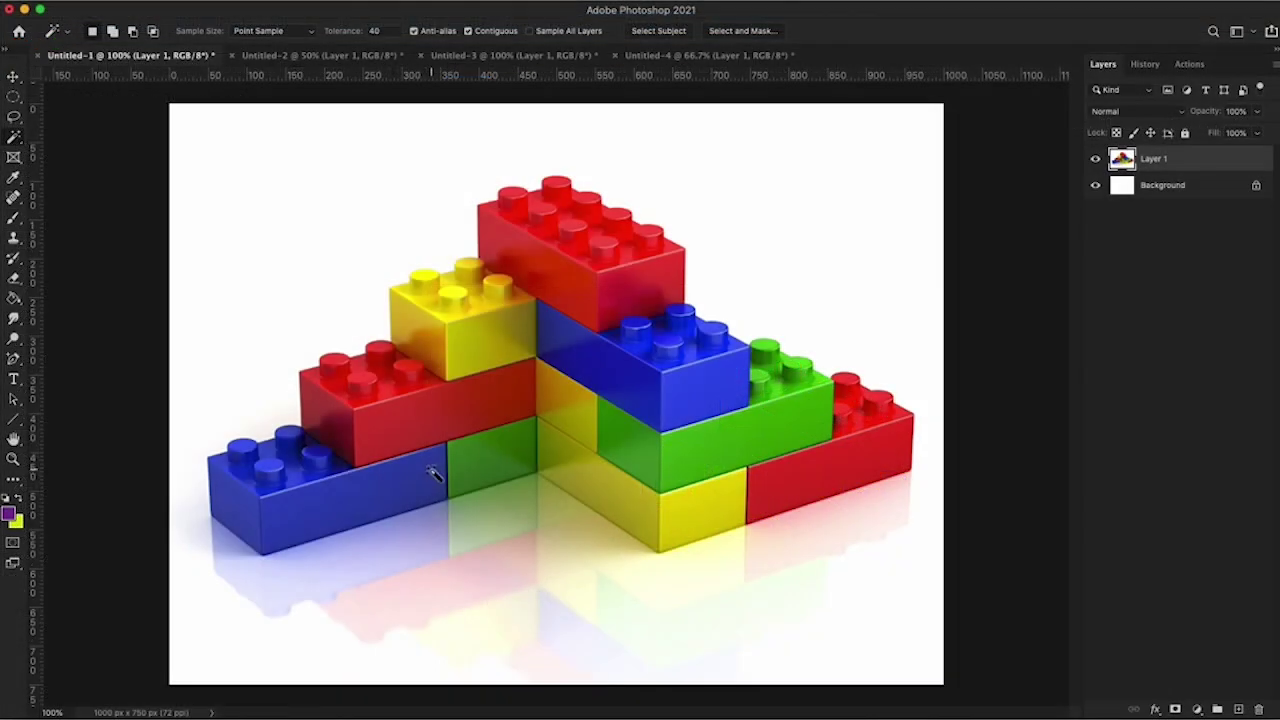
{"action": "left_click", "coordinate": [418, 484]}
{"action": "left_click", "coordinate": [298, 482]}
{"action": "left_click", "coordinate": [358, 478], "text": "shift"}
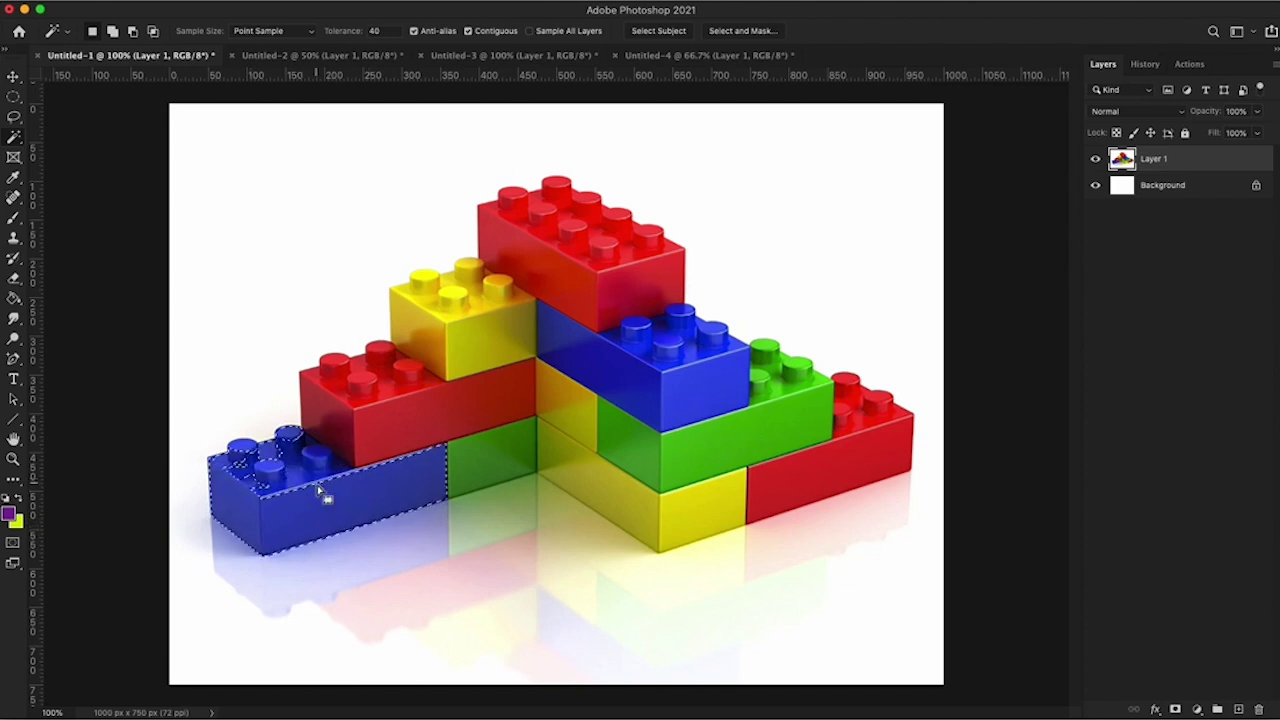
{"action": "left_click", "coordinate": [321, 472]}
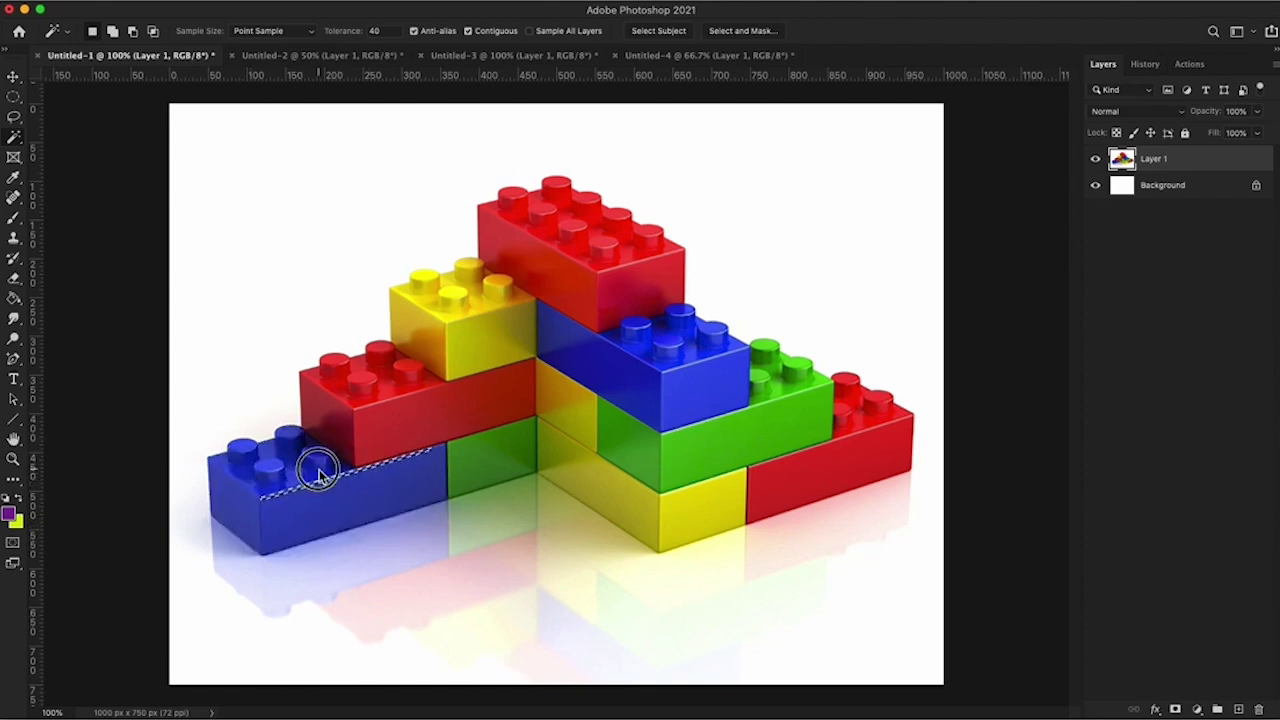
{"action": "left_click", "coordinate": [286, 434], "text": "shift"}
{"action": "left_click", "coordinate": [396, 508], "text": "shift"}
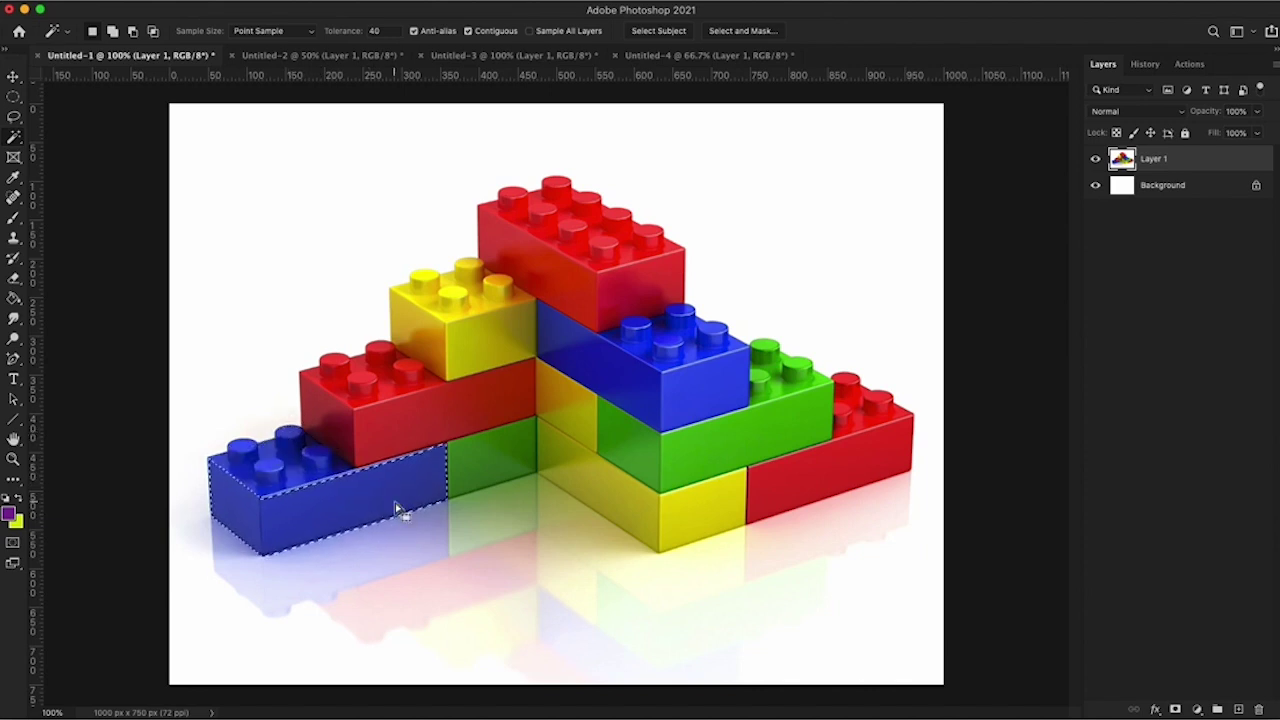
Switch the Magic Wand to Add to Selection and include the blue brick's top surface and its four studs
{"action": "left_click", "coordinate": [113, 32]}
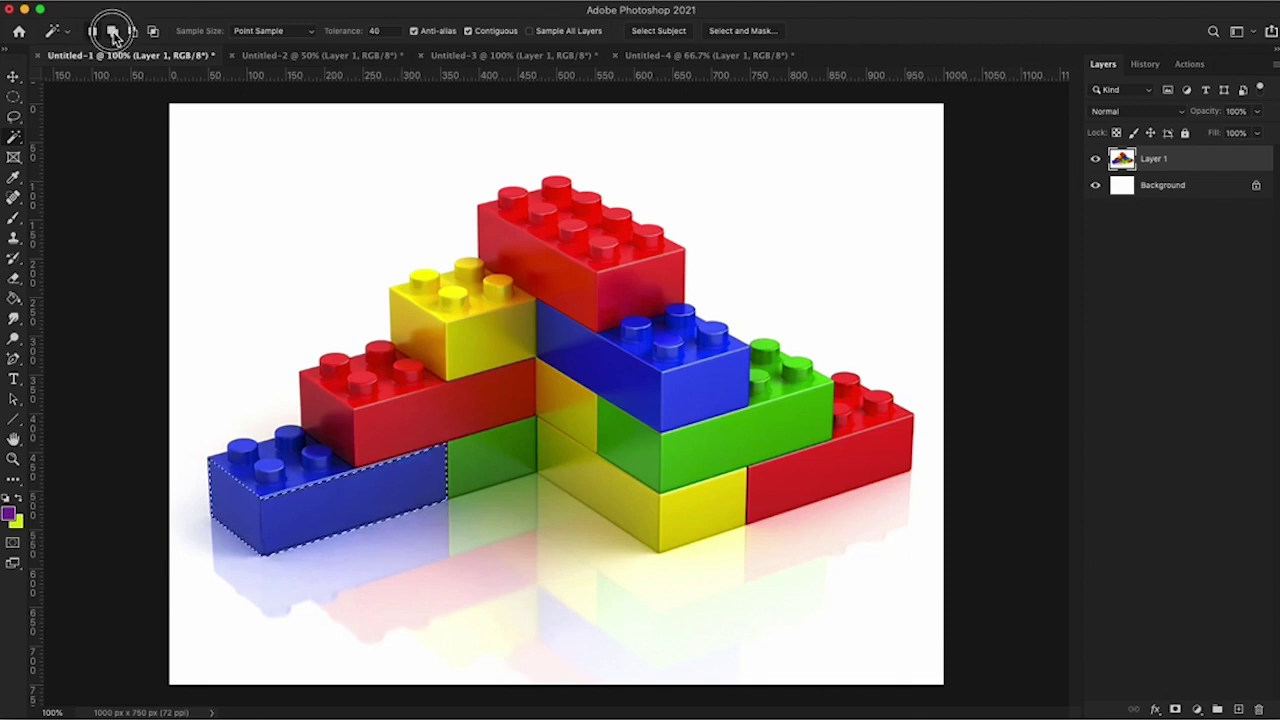
{"action": "left_click", "coordinate": [312, 455]}
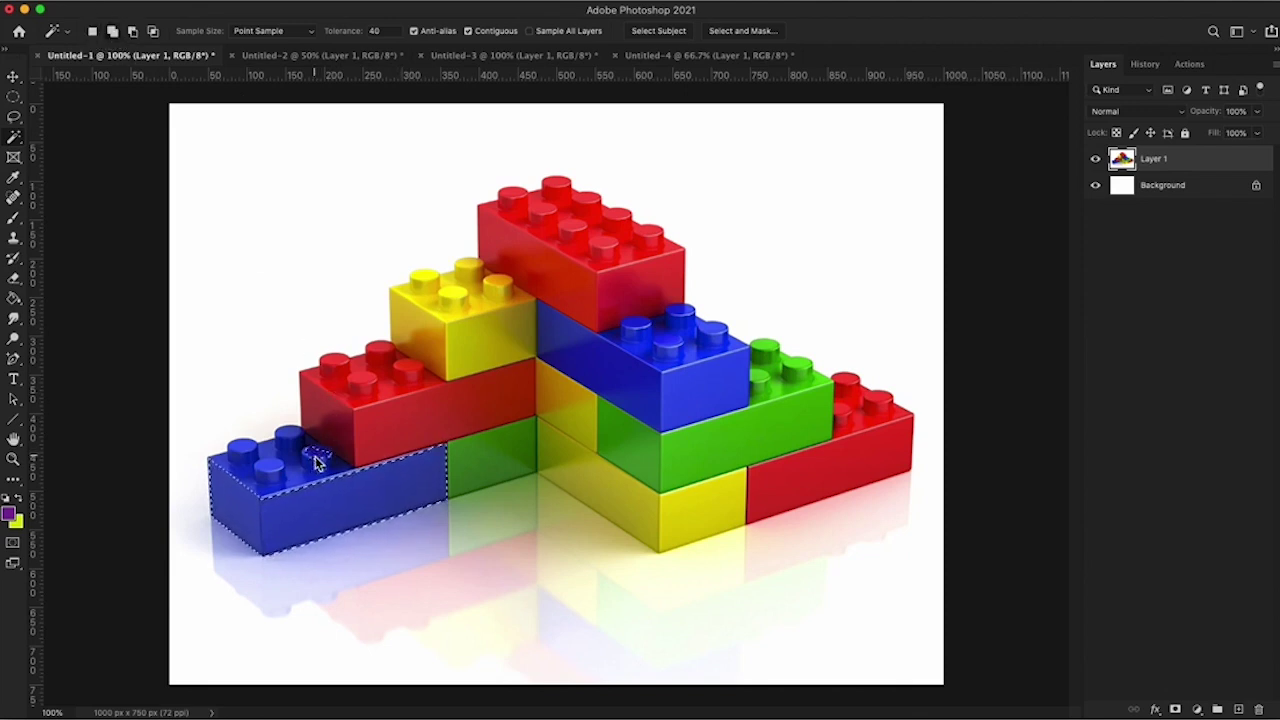
{"action": "left_click", "coordinate": [296, 466]}
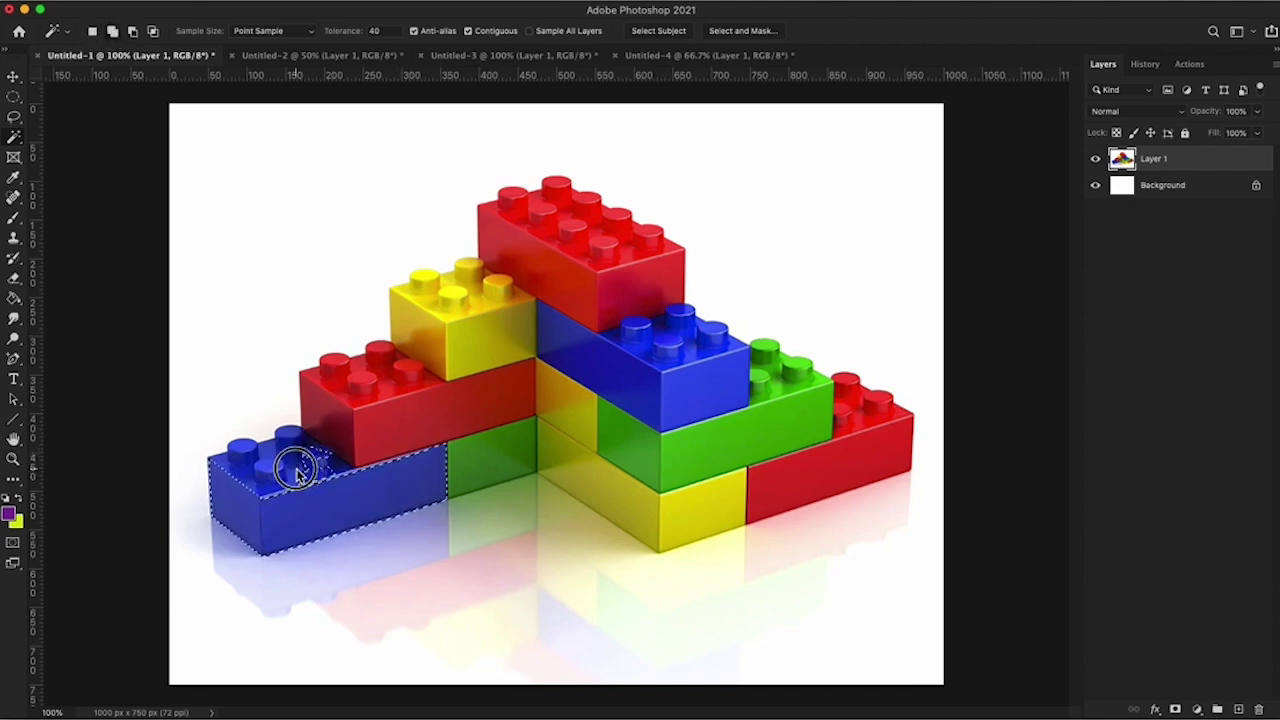
{"action": "left_click", "coordinate": [288, 436]}
{"action": "left_click", "coordinate": [242, 450]}
{"action": "left_click", "coordinate": [270, 468]}
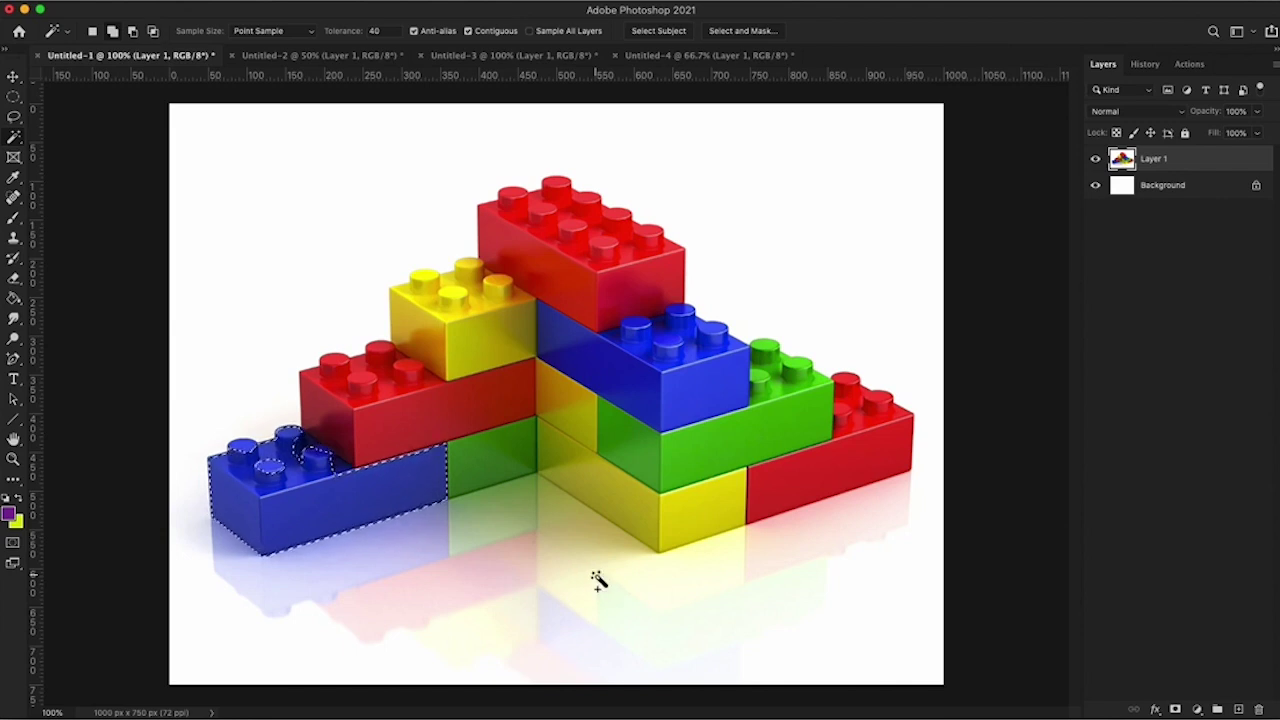
Copy the Magic Wand selection and paste it into a new 309 x 170 px document
{"action": "key", "text": "super+n"}
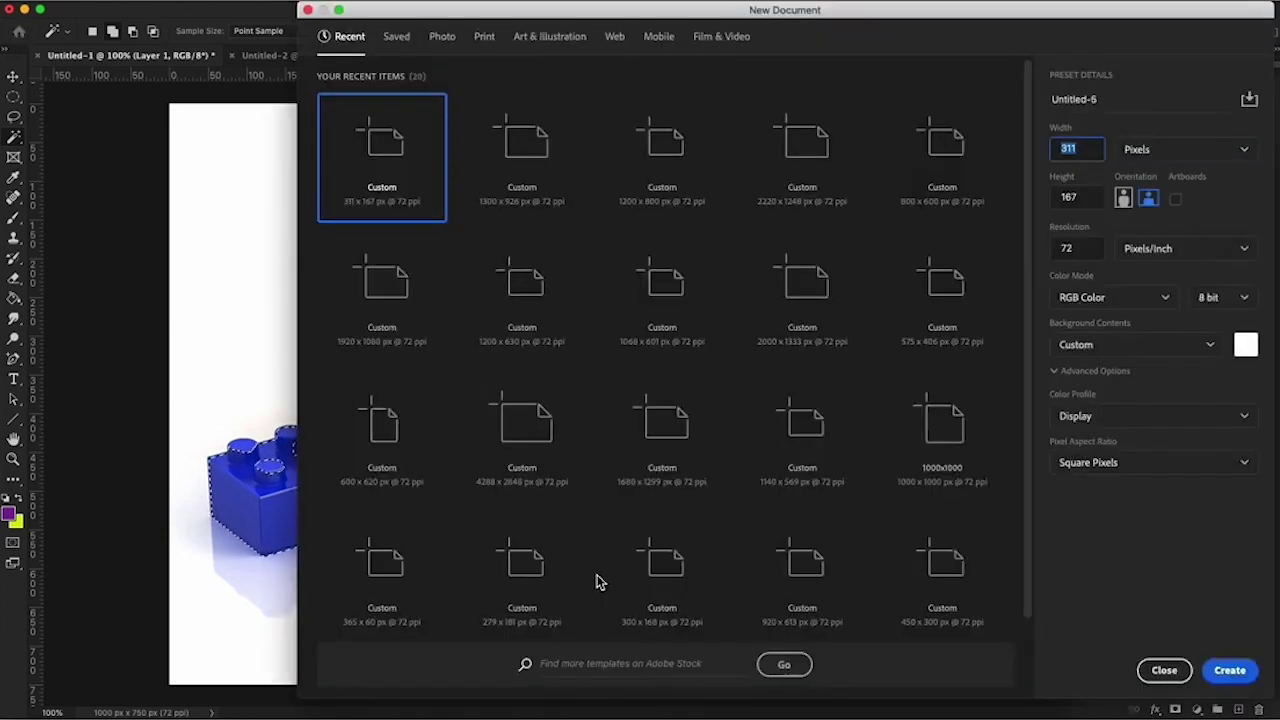
{"action": "key", "text": "Return"}
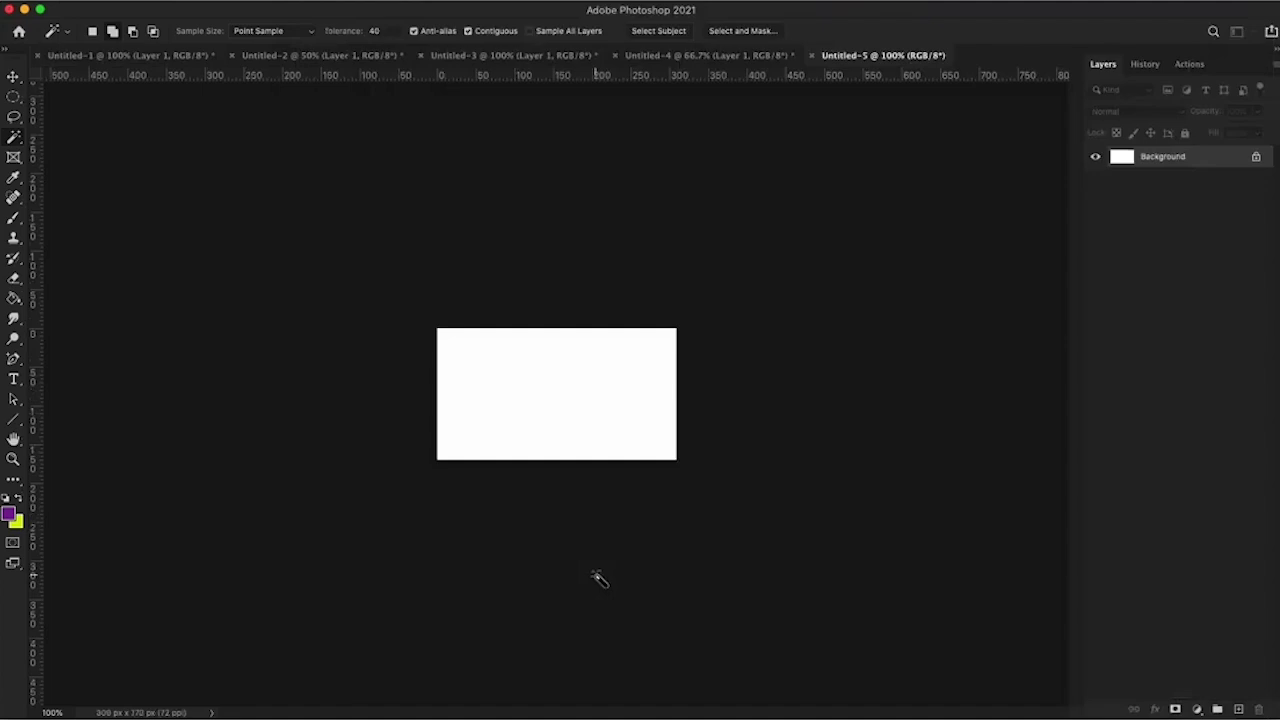
{"action": "key", "text": "super+v"}
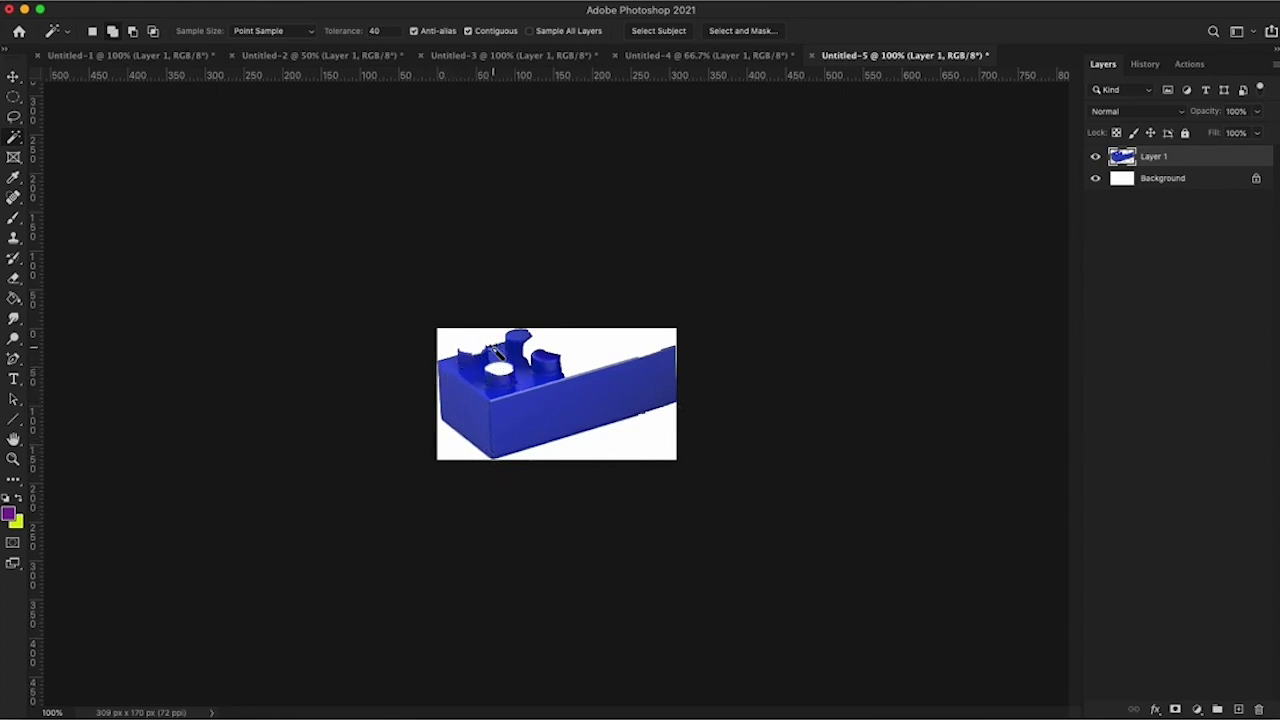
Copy the complete blue brick selection from Untitled-1 and paste it as a second layer in Untitled-5
{"action": "left_click", "coordinate": [130, 56]}
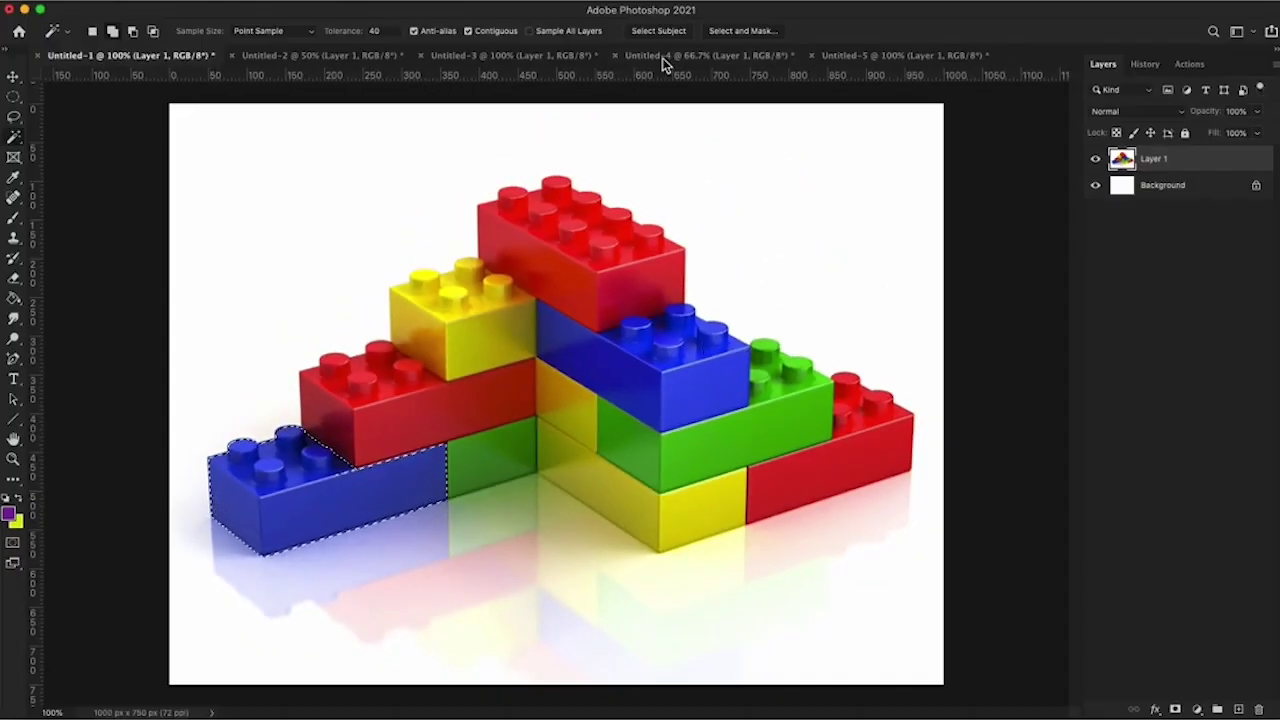
{"action": "left_click", "coordinate": [849, 56]}
{"action": "key", "text": "super+v"}
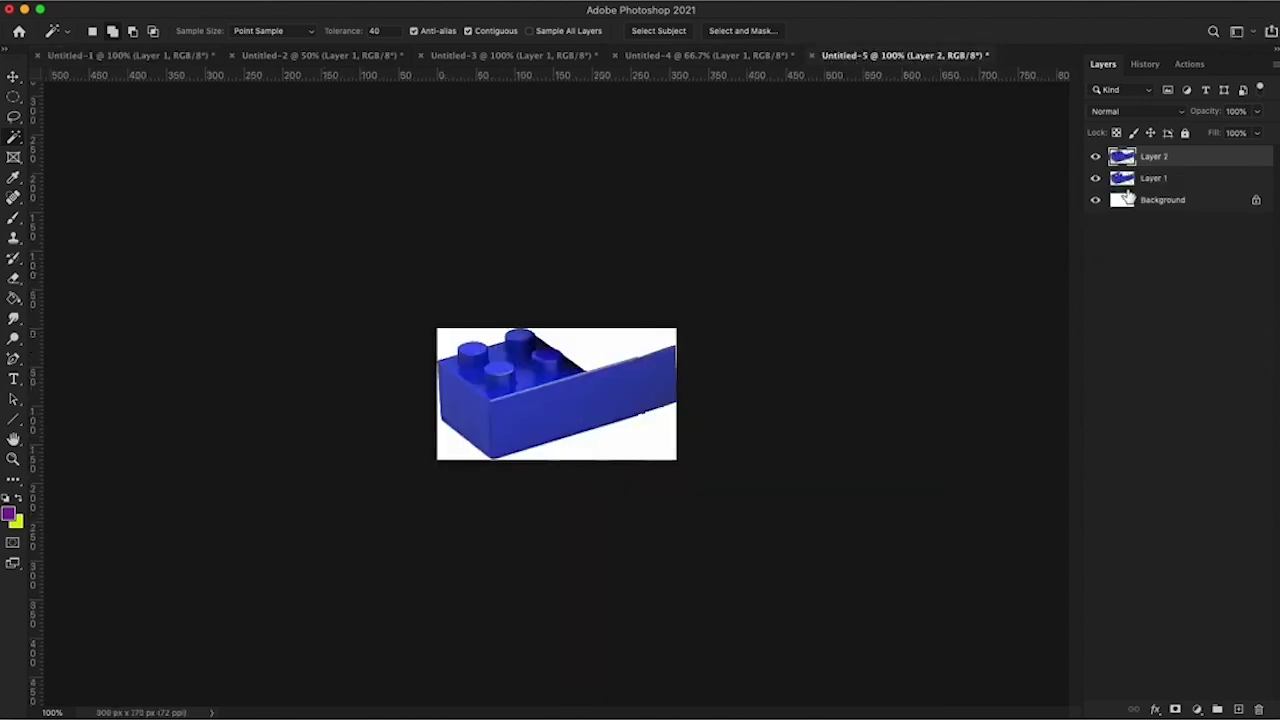
Toggle the visibility of the pasted brick layers to compare the two cut-outs
{"action": "left_click", "coordinate": [1097, 176]}
{"action": "left_click", "coordinate": [1097, 173]}
{"action": "left_click", "coordinate": [1098, 157]}
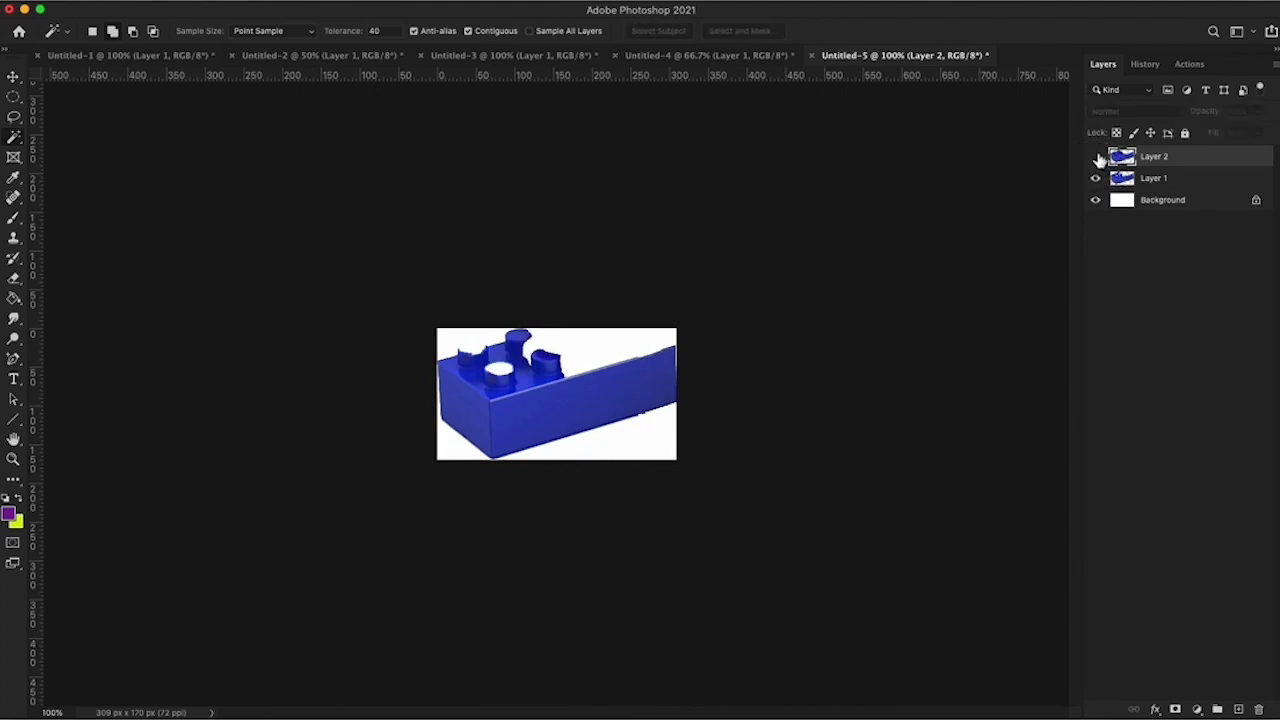
{"action": "left_click", "coordinate": [1098, 158]}
{"action": "left_click", "coordinate": [1098, 158]}
{"action": "left_click", "coordinate": [1098, 158]}
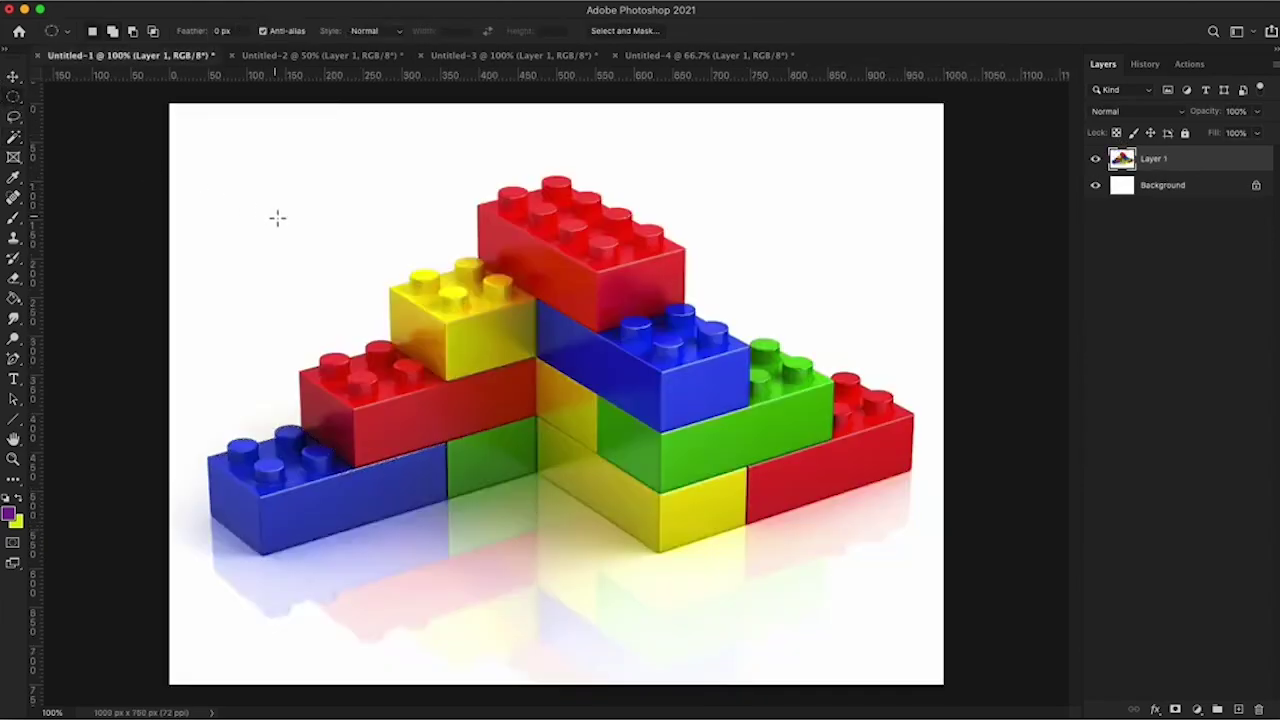
Activate the Magic Wand tool in Untitled-1 and open its sample size options
{"action": "left_click", "coordinate": [14, 139]}
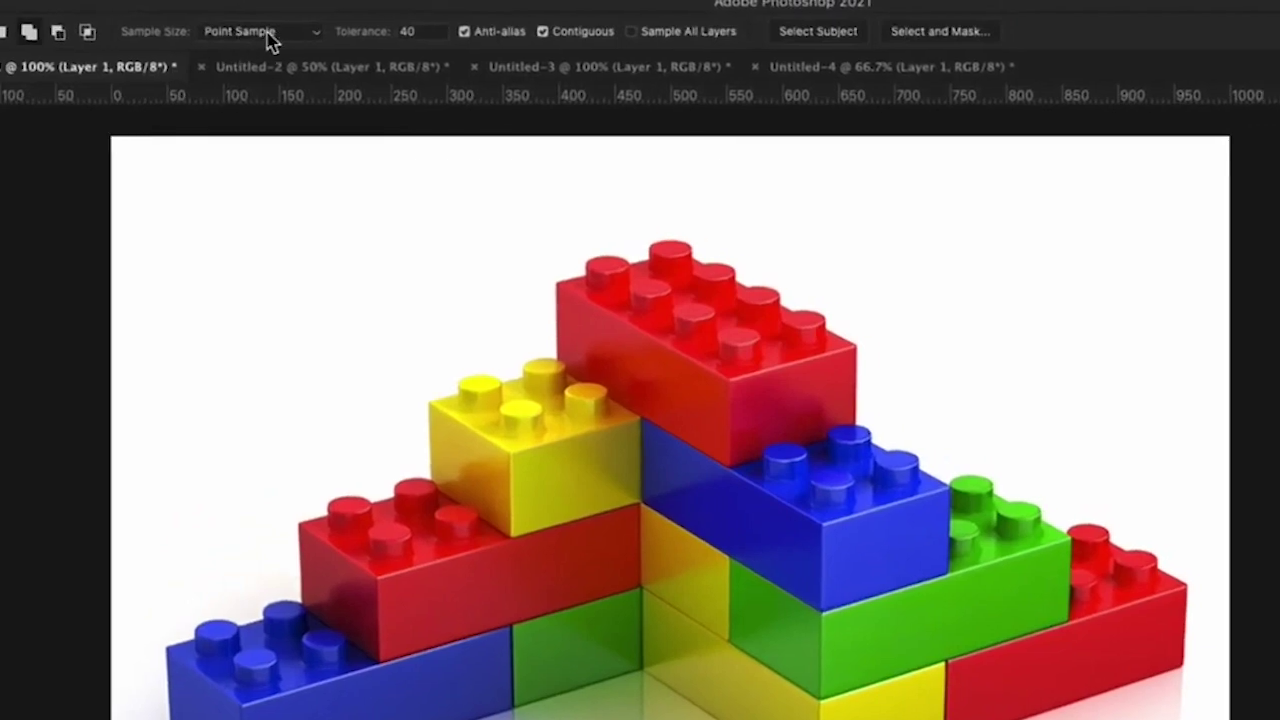
{"action": "left_click", "coordinate": [258, 31]}
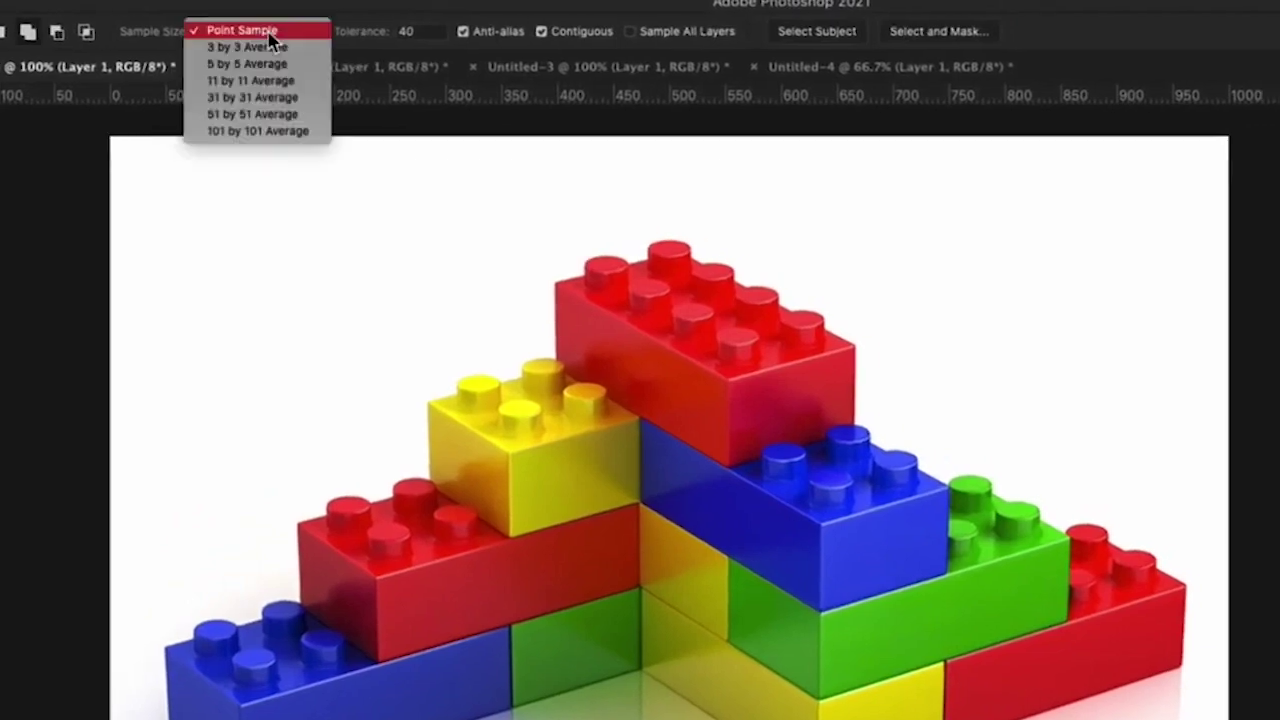